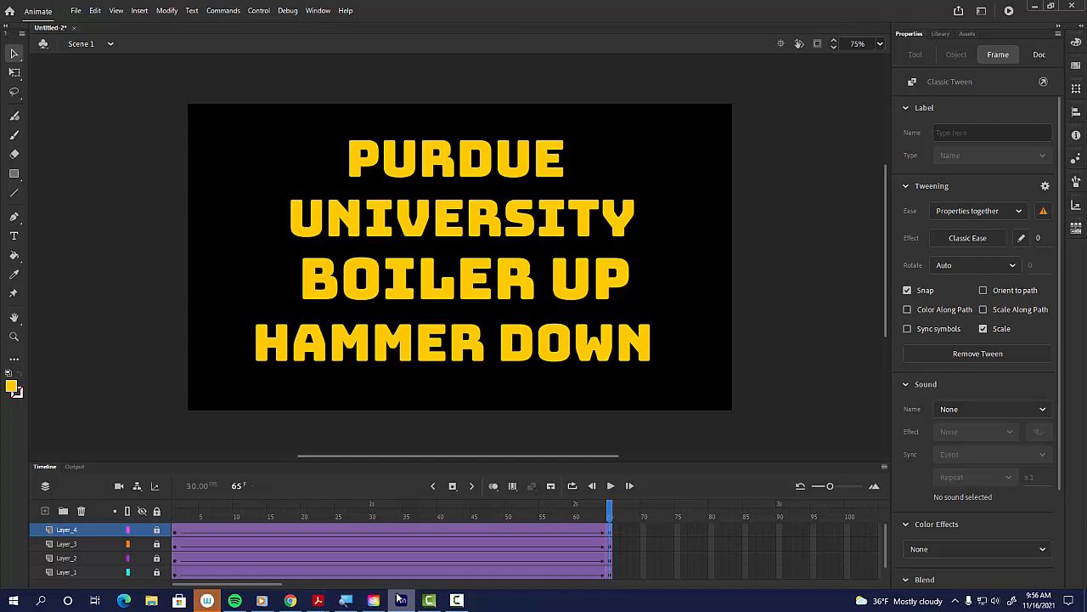
Play back the finished four-line text animation several times to review how each line moves in
key("Return")
key("Return")
key("Return")
key("Return")
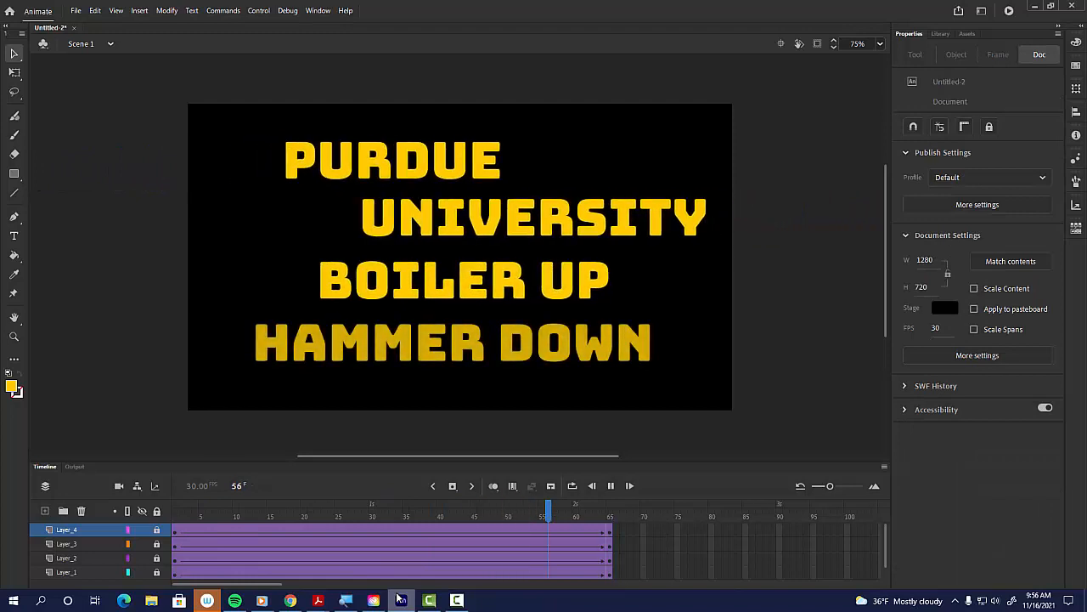
key("Return")
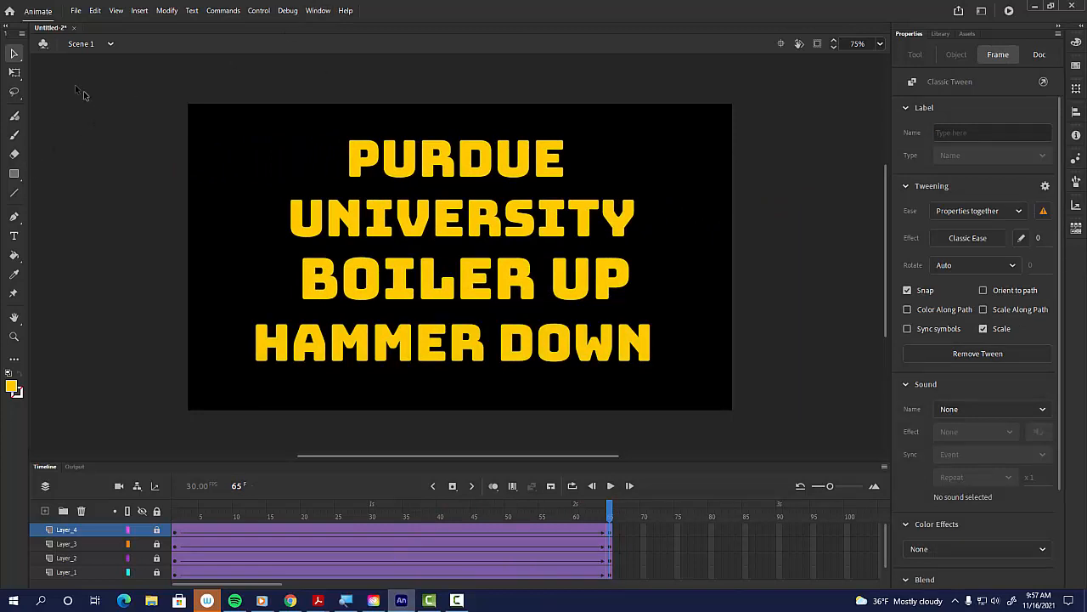
Close the open document without saving and create a new HD 1280 x 720 character animation document
left_click(75, 28)
left_click(554, 316)
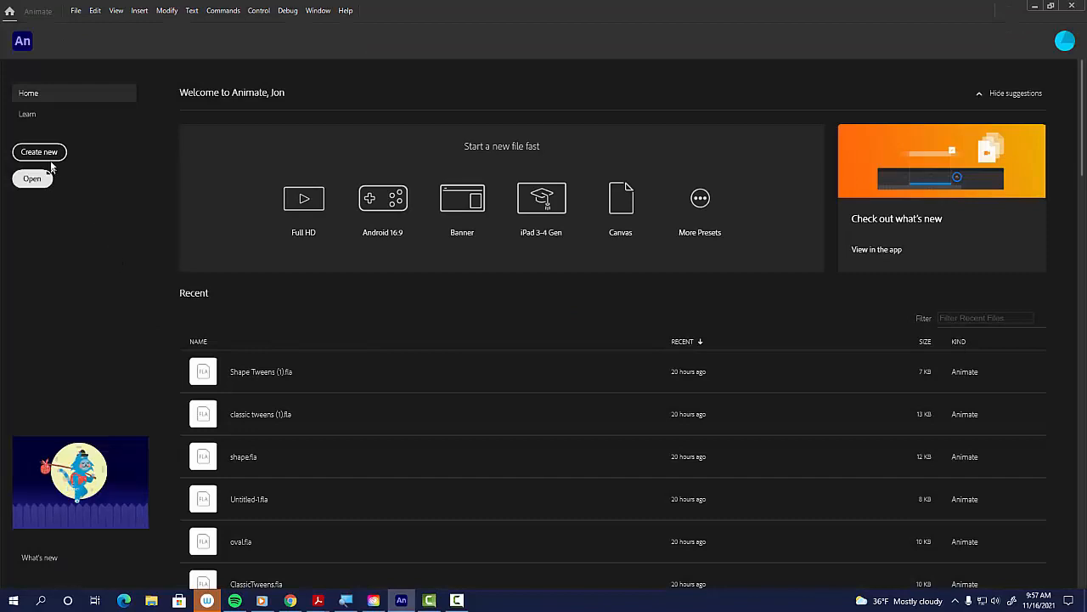
left_click(43, 152)
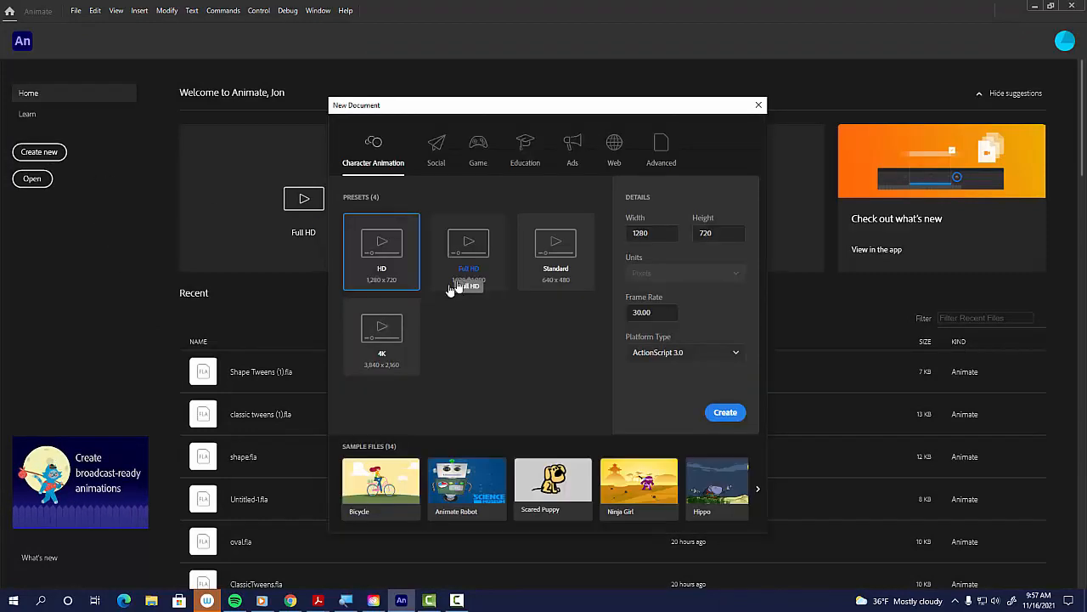
double_click(386, 252)
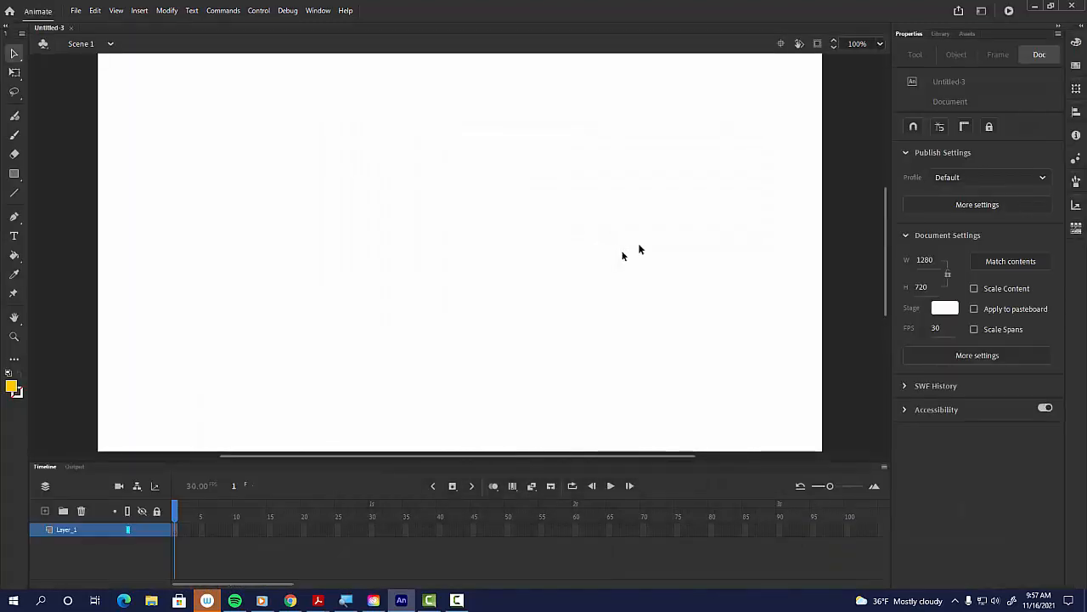
Set the stage colour of the new document to black
left_click(881, 45)
left_click(889, 150)
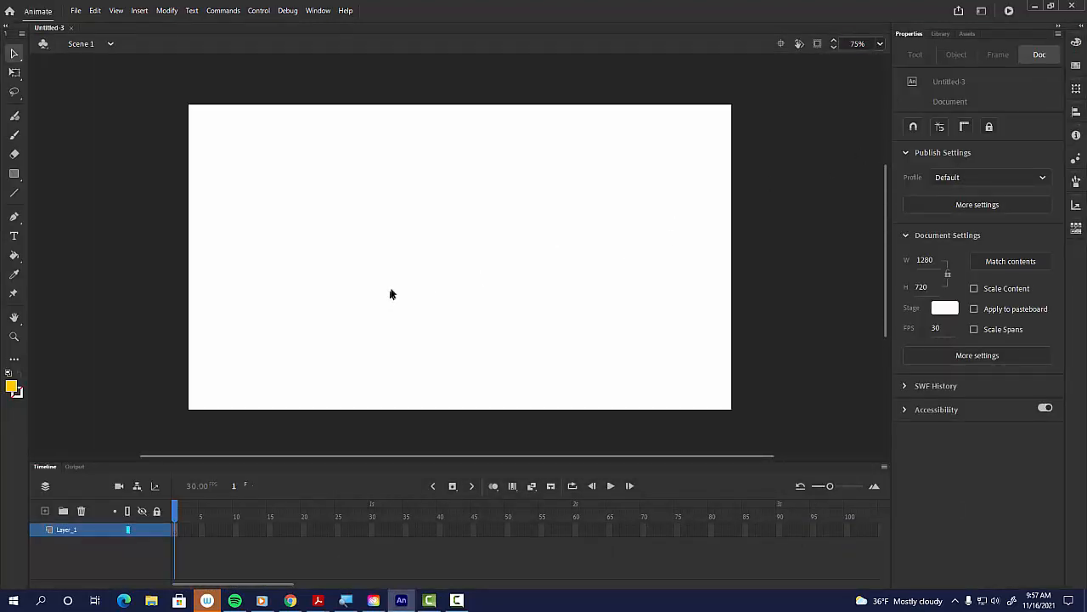
left_click(944, 308)
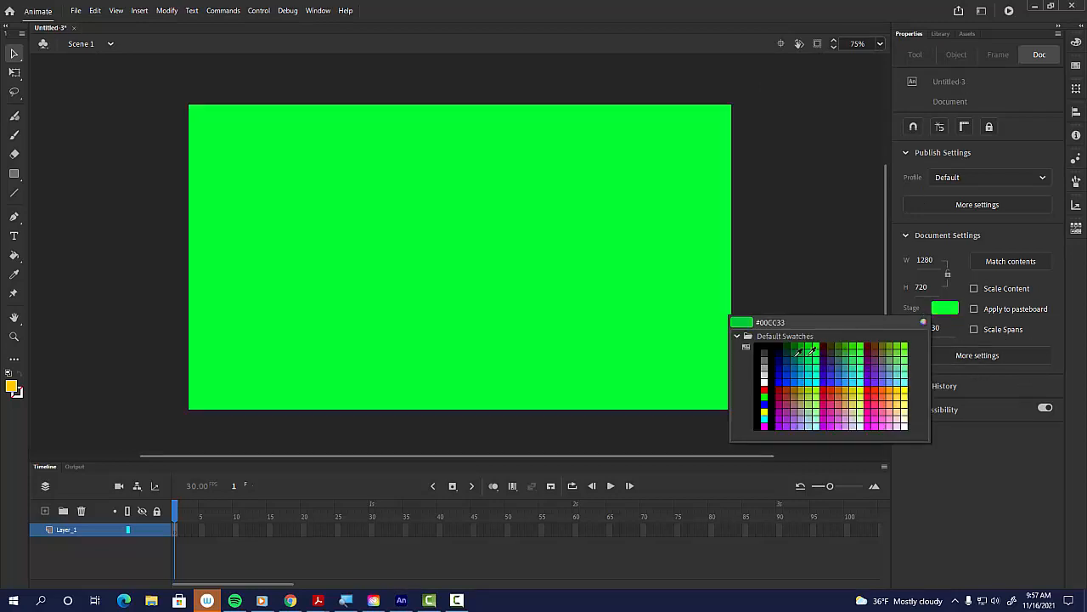
left_click(760, 344)
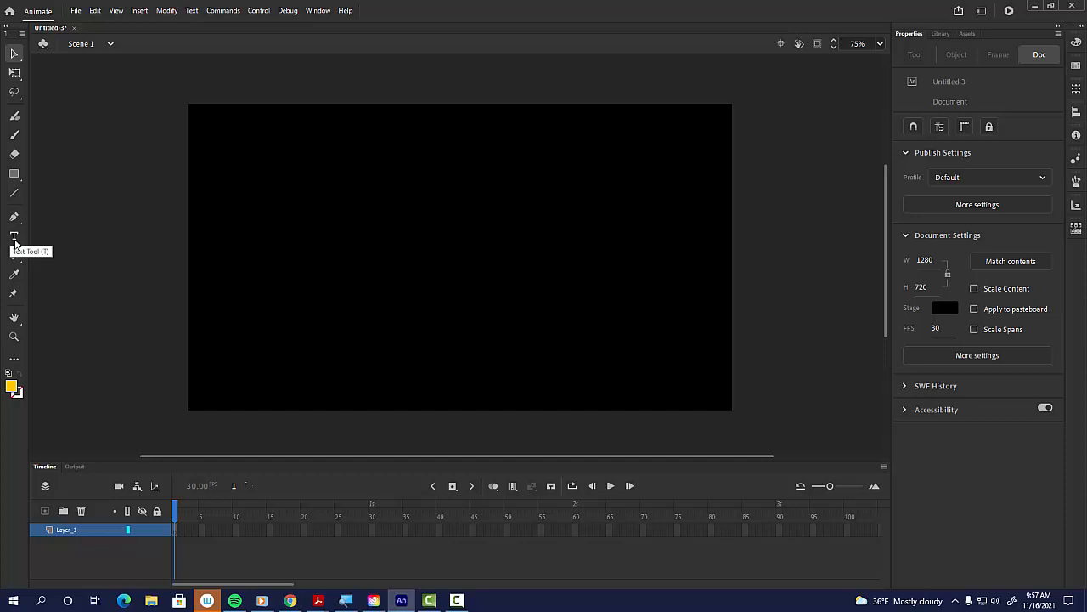
Add the static text PURDUE in 120 pt yellow Bungee and move it to about X 385, Y 11 on the stage
left_click(14, 238)
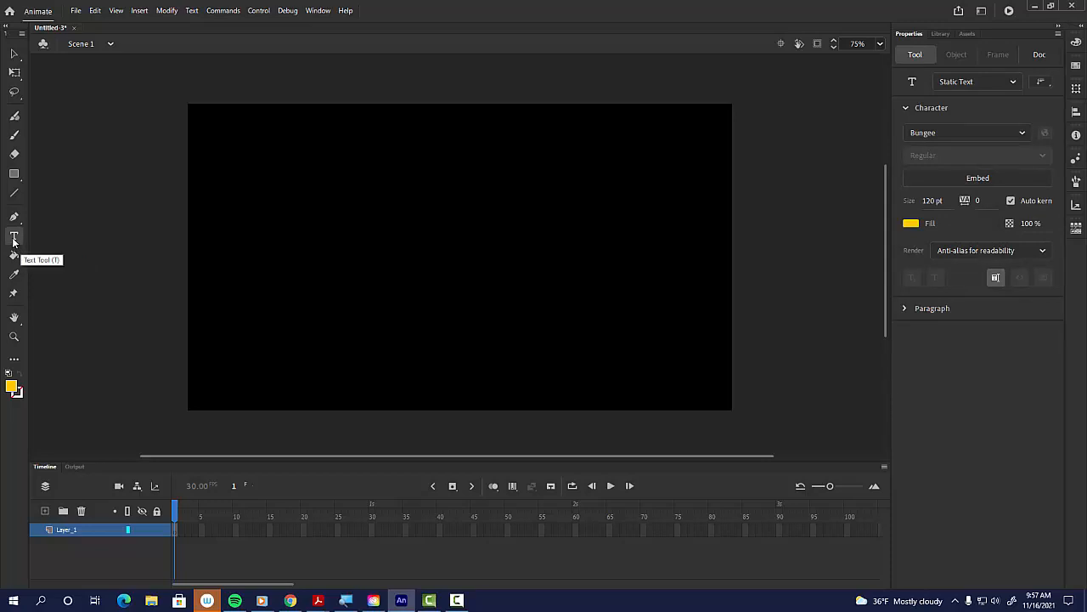
left_click(356, 218)
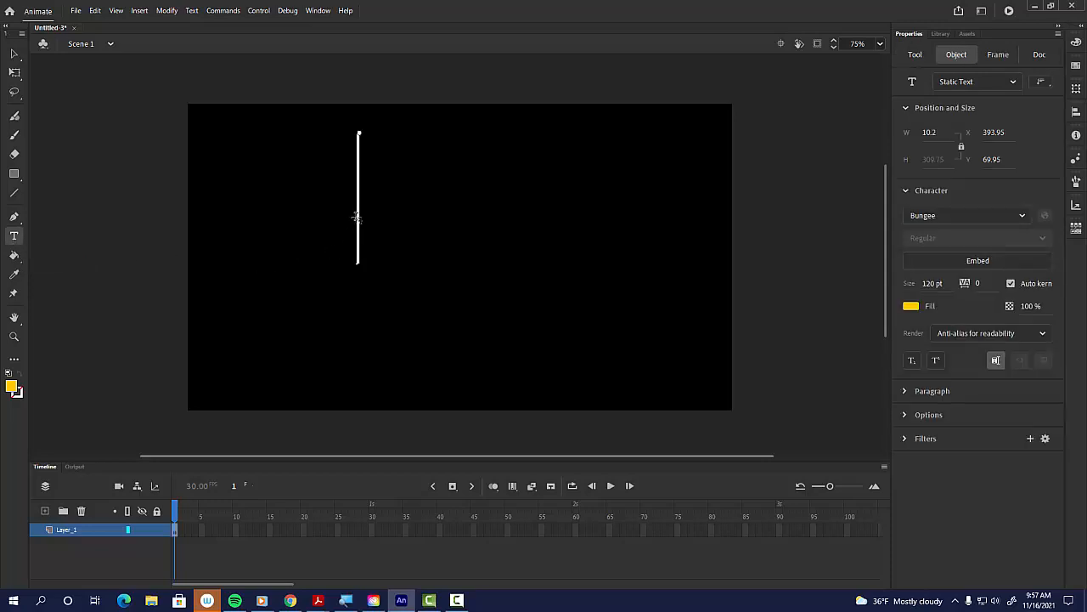
type("PURDUE")
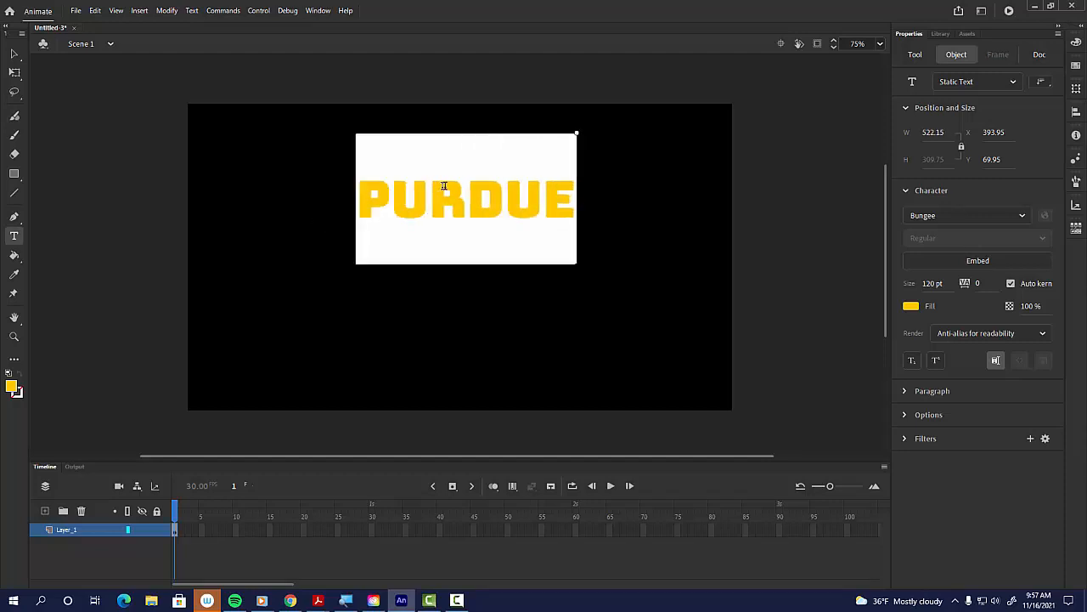
left_click(15, 53)
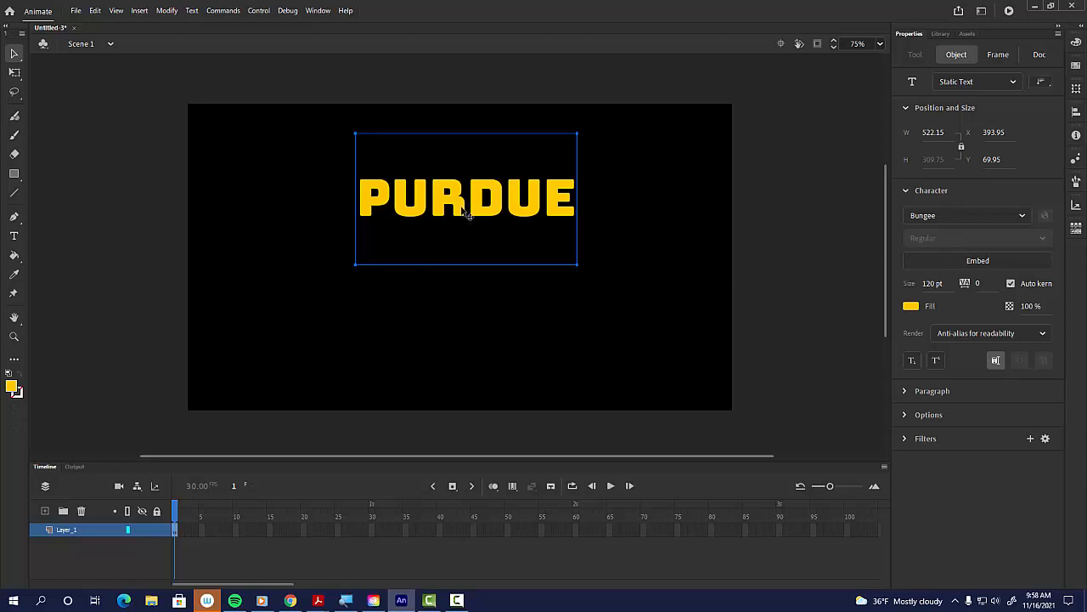
left_click_drag(462, 208, 458, 182)
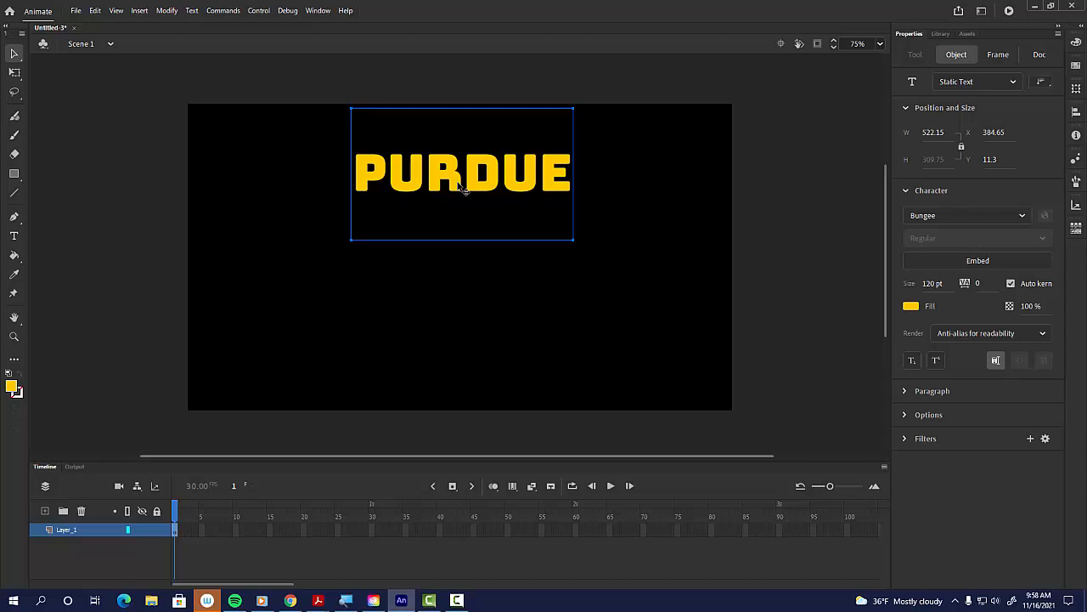
Convert the PURDUE text to a Graphic symbol with the default name
key("F8")
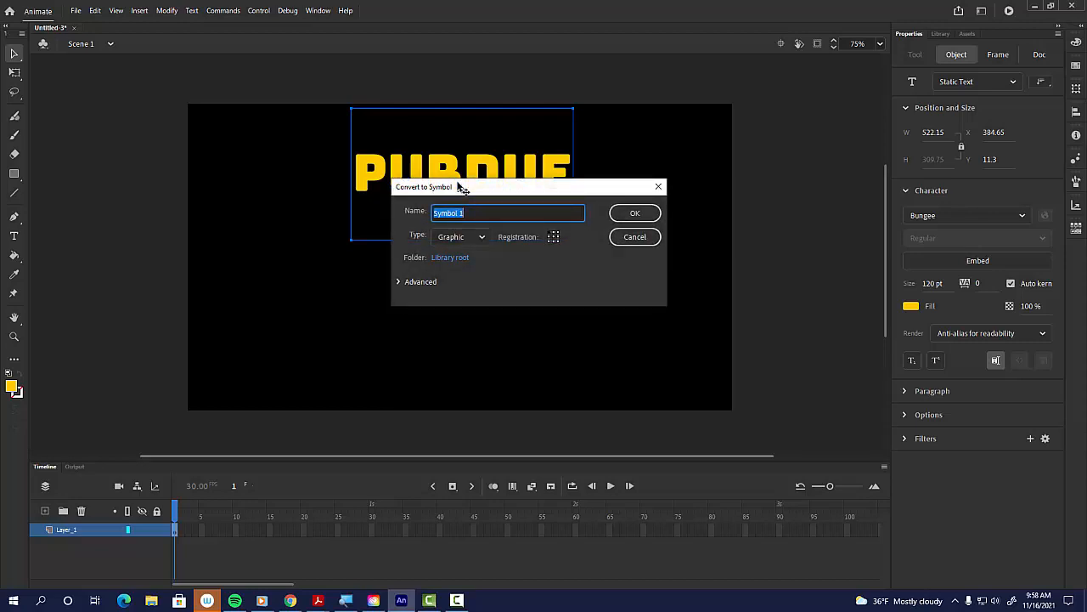
left_click(626, 220)
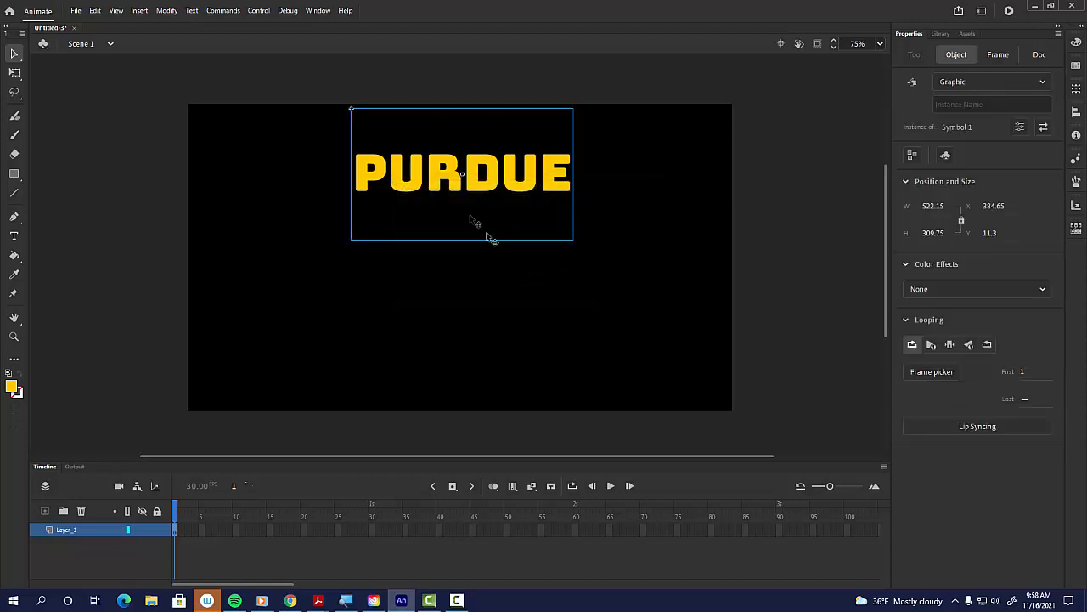
right_click(478, 192)
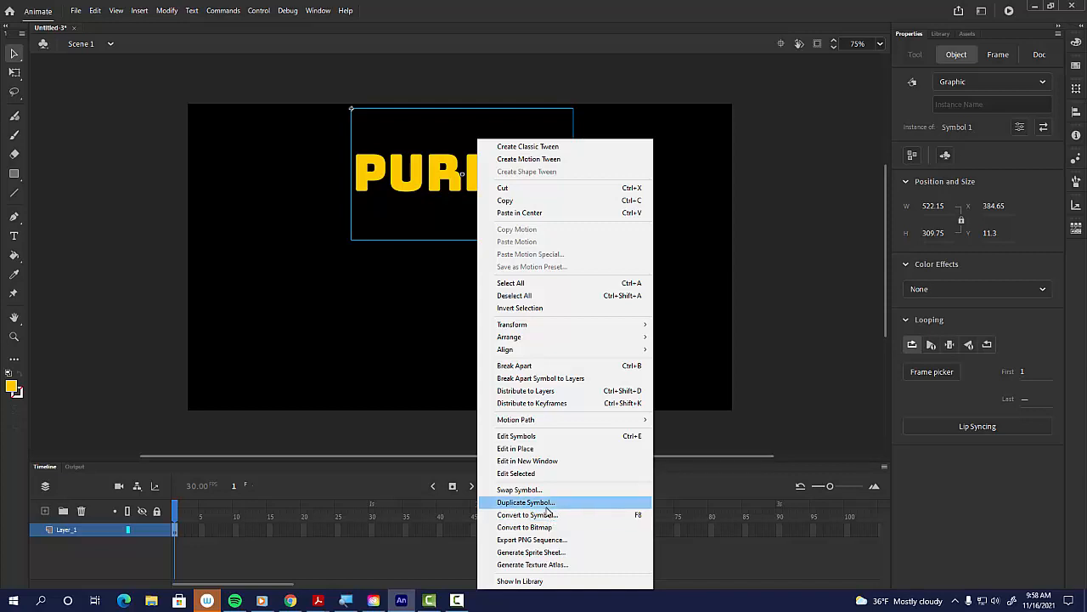
left_click(410, 187)
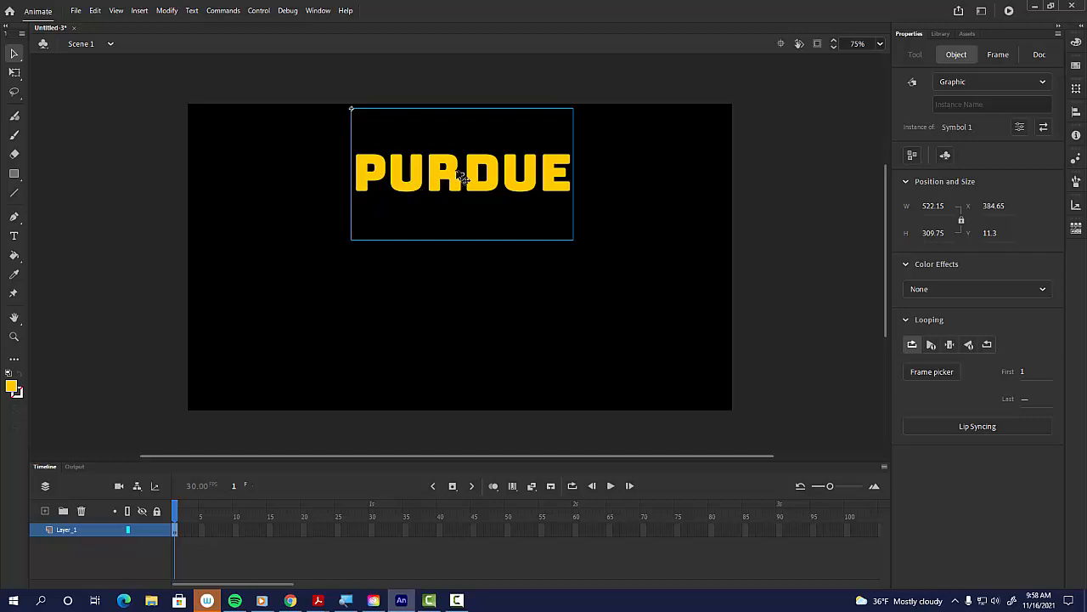
Create a classic tween on the PURDUE symbol and insert an ending keyframe at frame 65
right_click(444, 176)
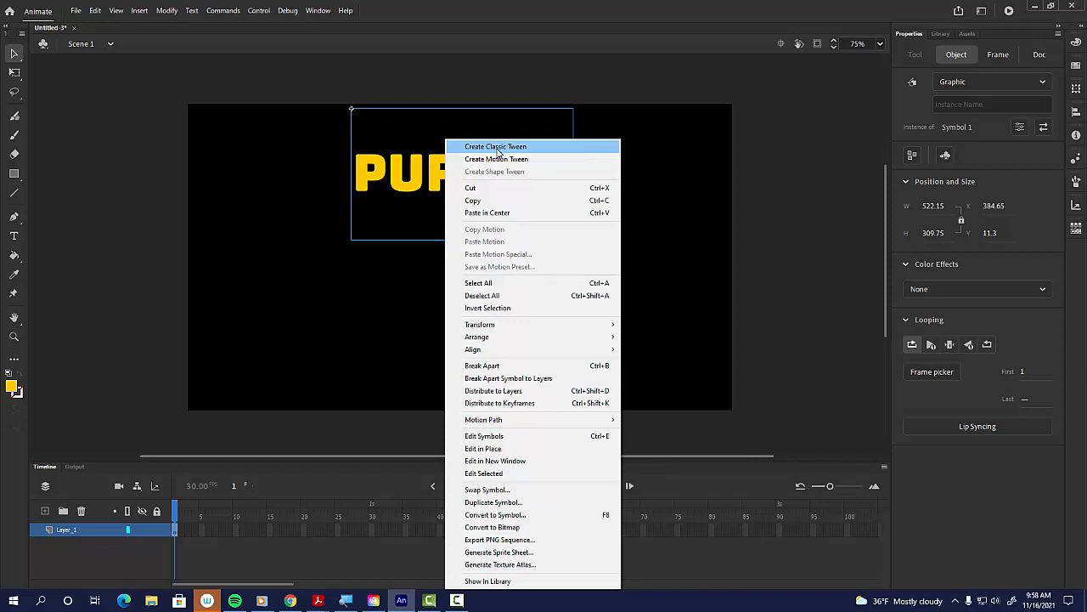
left_click(498, 147)
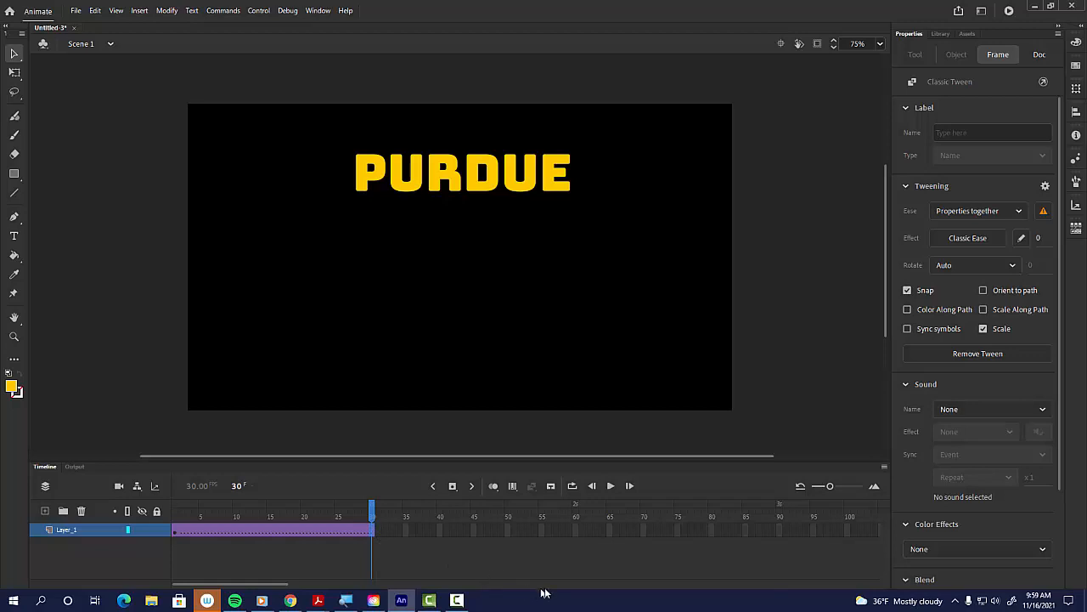
left_click(610, 533)
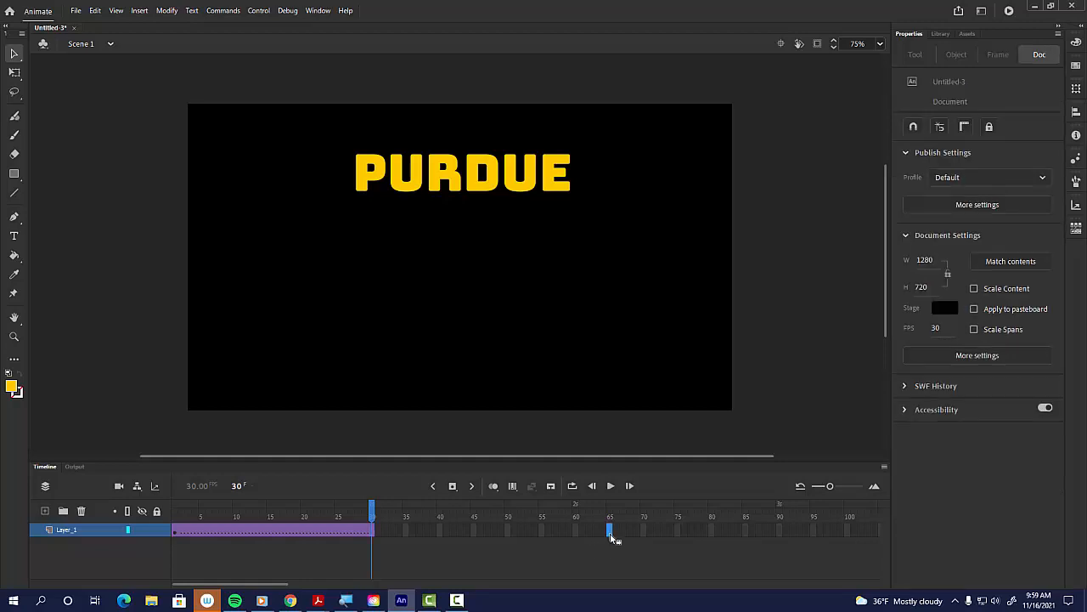
key("F6")
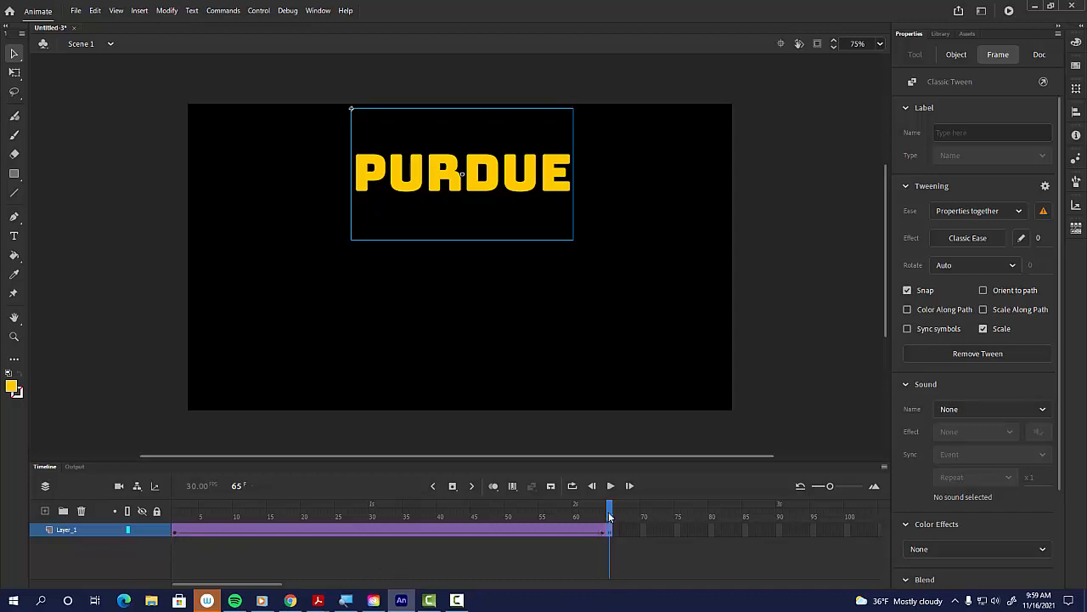
Move PURDUE off the stage's left edge at frame 1, and raise it to about X 373, Y -14 at frame 65
left_click_drag(609, 516, 174, 516)
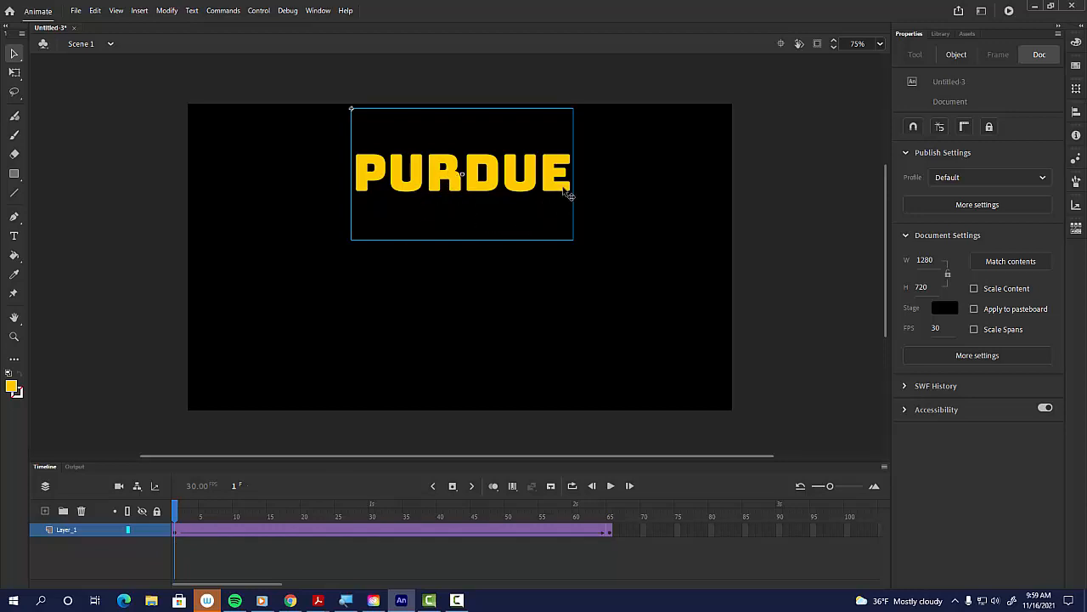
left_click_drag(546, 187, 163, 192)
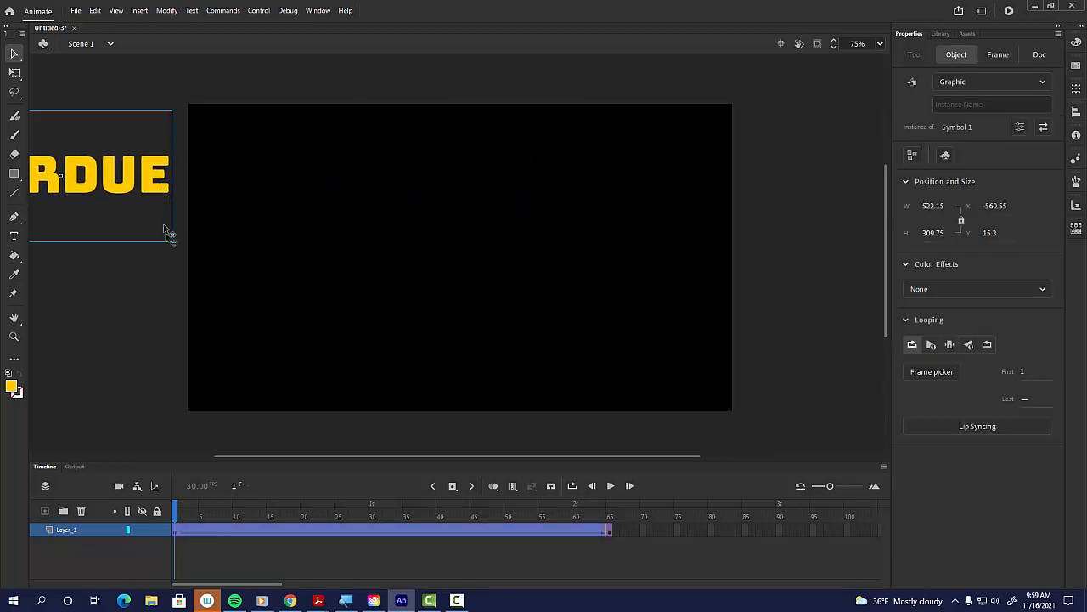
left_click(178, 524)
left_click_drag(178, 522, 610, 532)
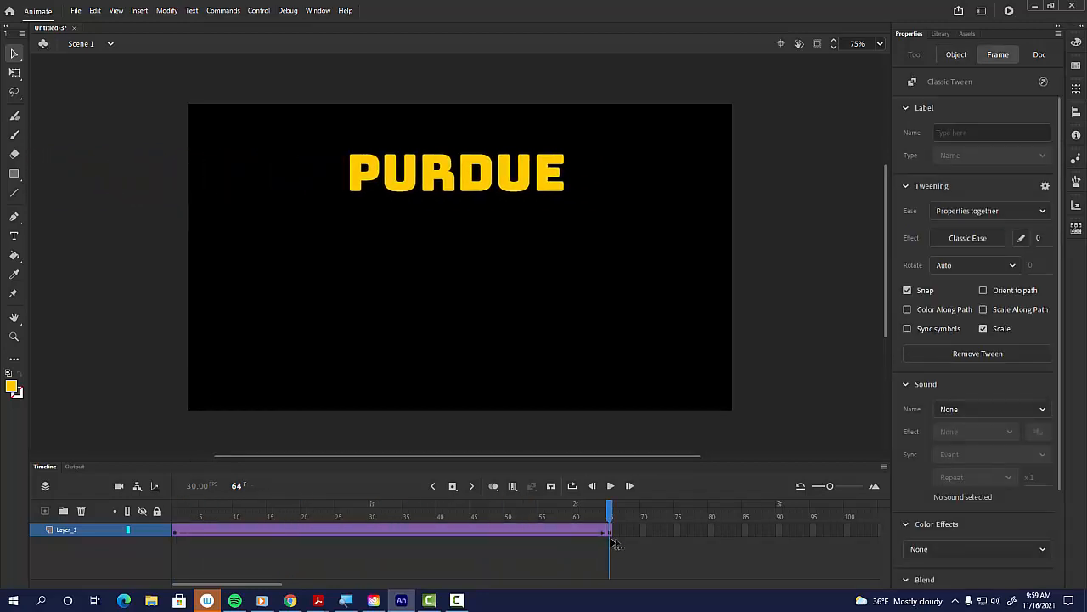
left_click(582, 218)
left_click_drag(532, 194, 528, 184)
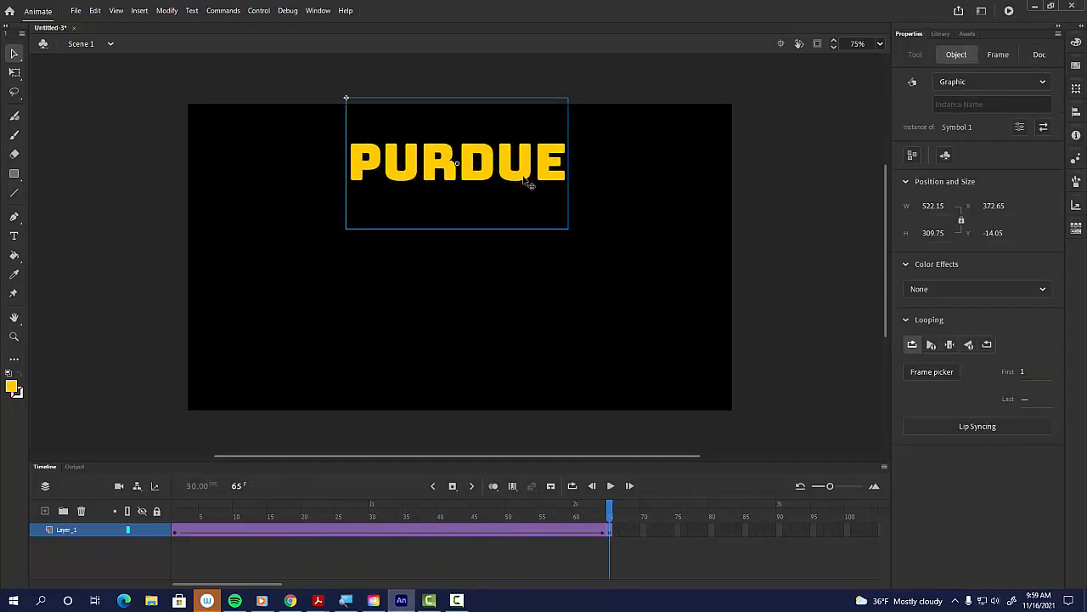
key("Return")
key("Return")
Lock the PURDUE layer and add a new layer above it, returning the playhead to frame 1
left_click(154, 533)
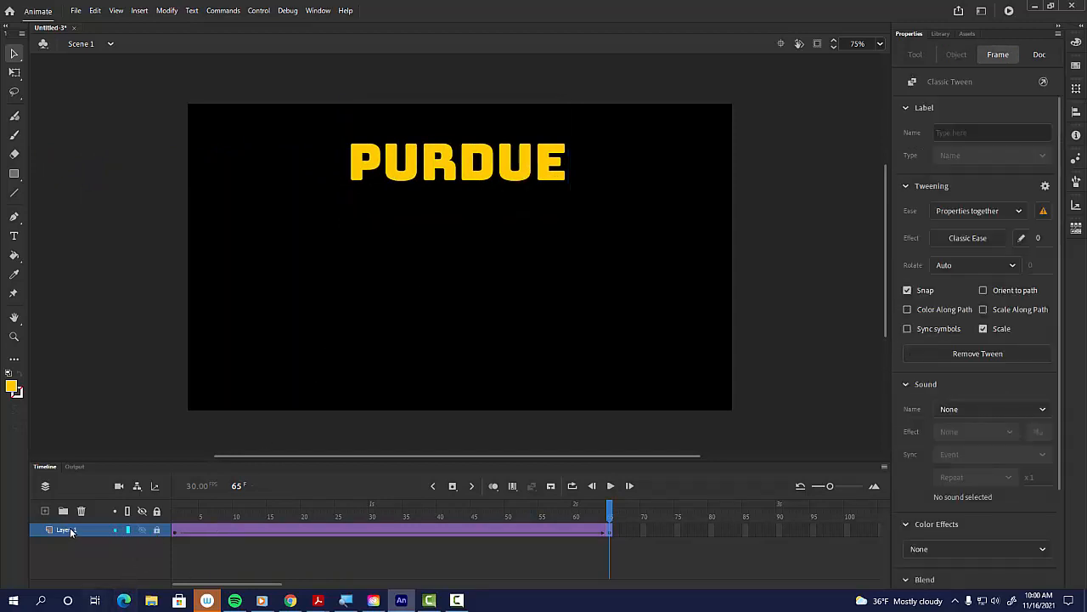
left_click(45, 511)
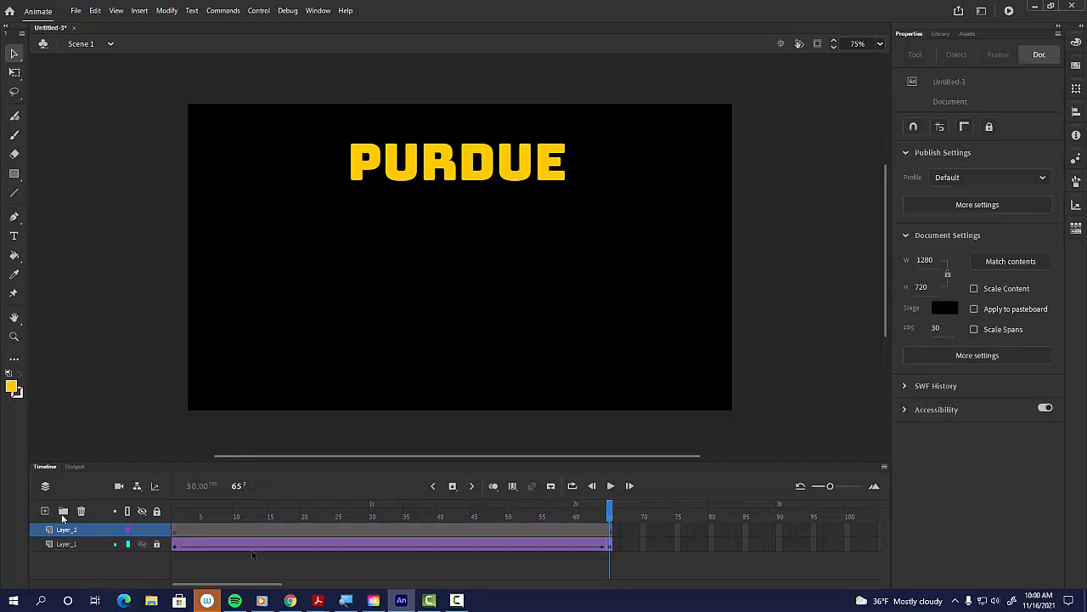
left_click(305, 516)
left_click_drag(305, 518, 175, 516)
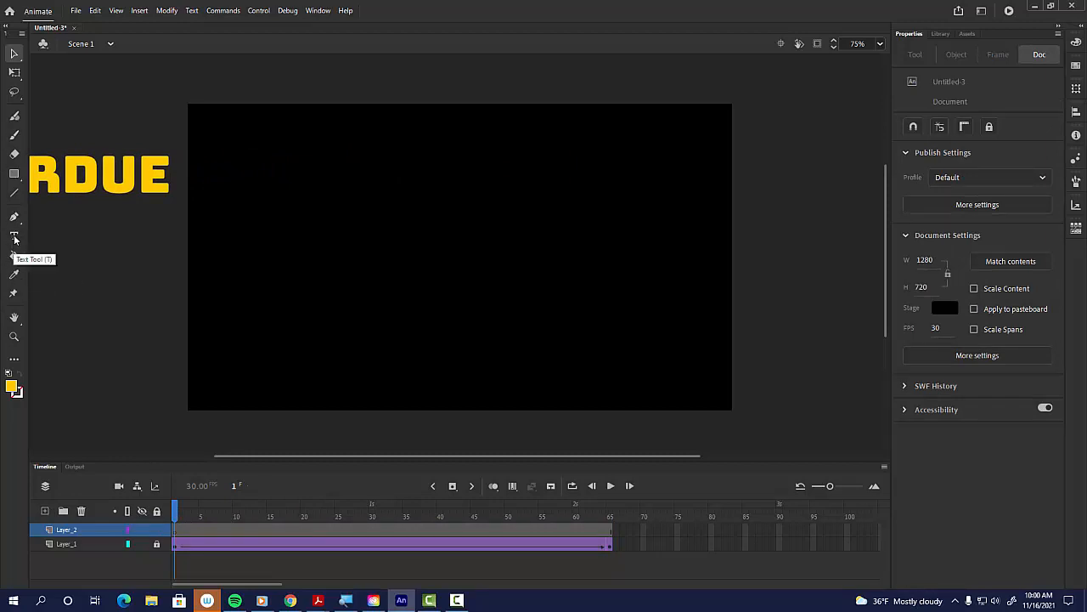
Add the static text UNIVERSITY on Layer_2 at frame 1 and move it to about X 281, Y 157
left_click(13, 237)
left_click(372, 274)
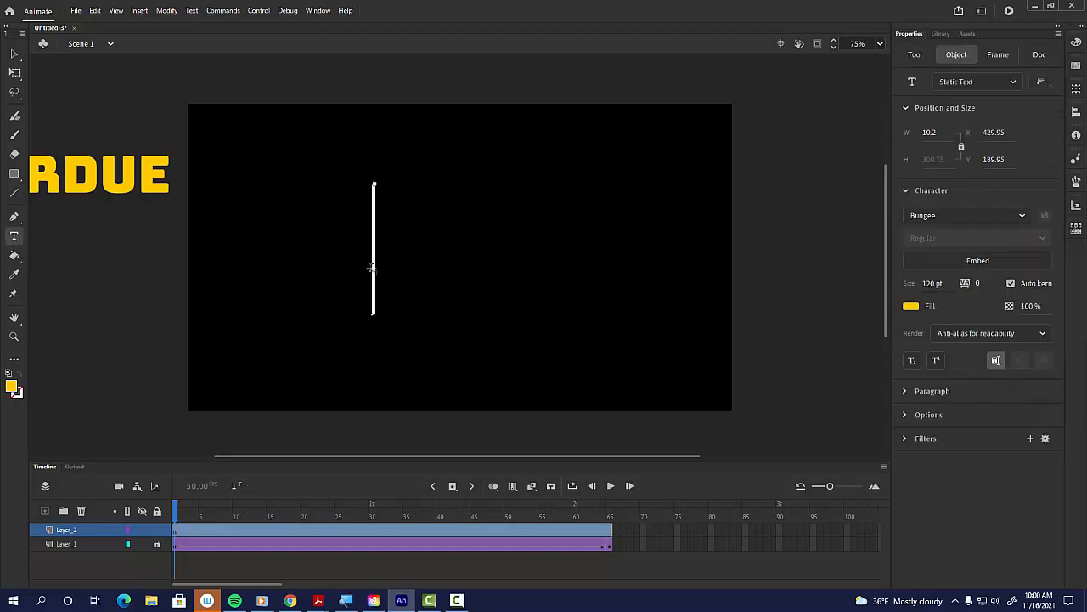
type("UNIVERSITRY")
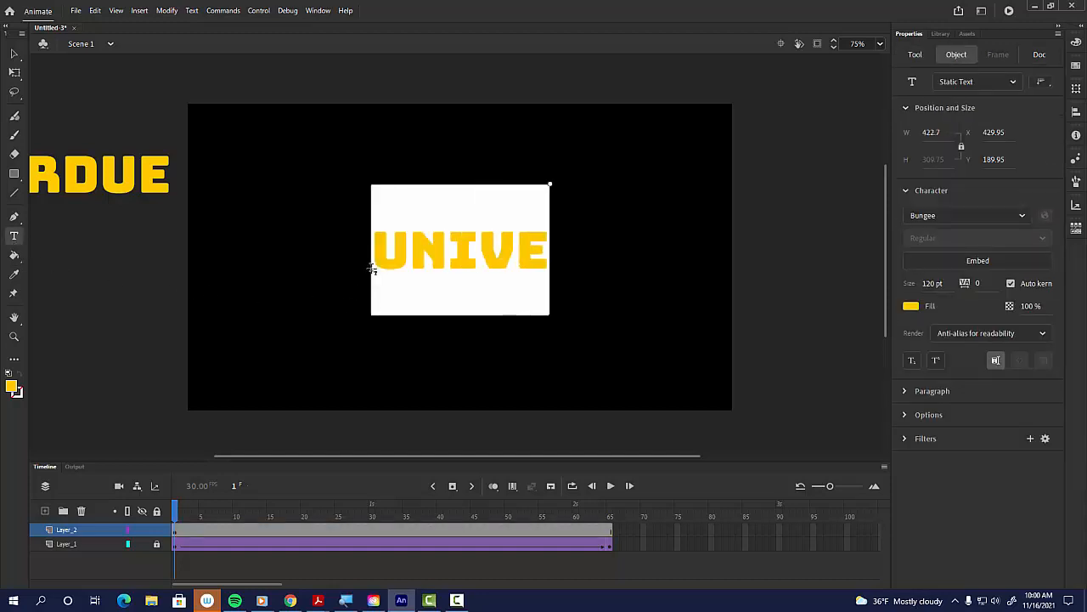
key("BackSpace")
key("BackSpace")
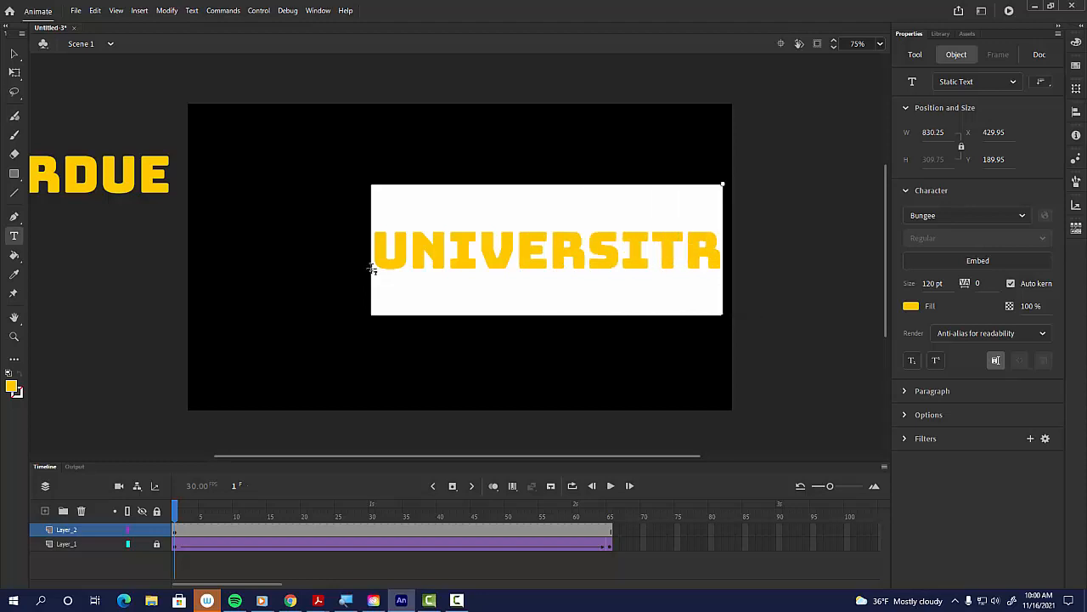
type("Y")
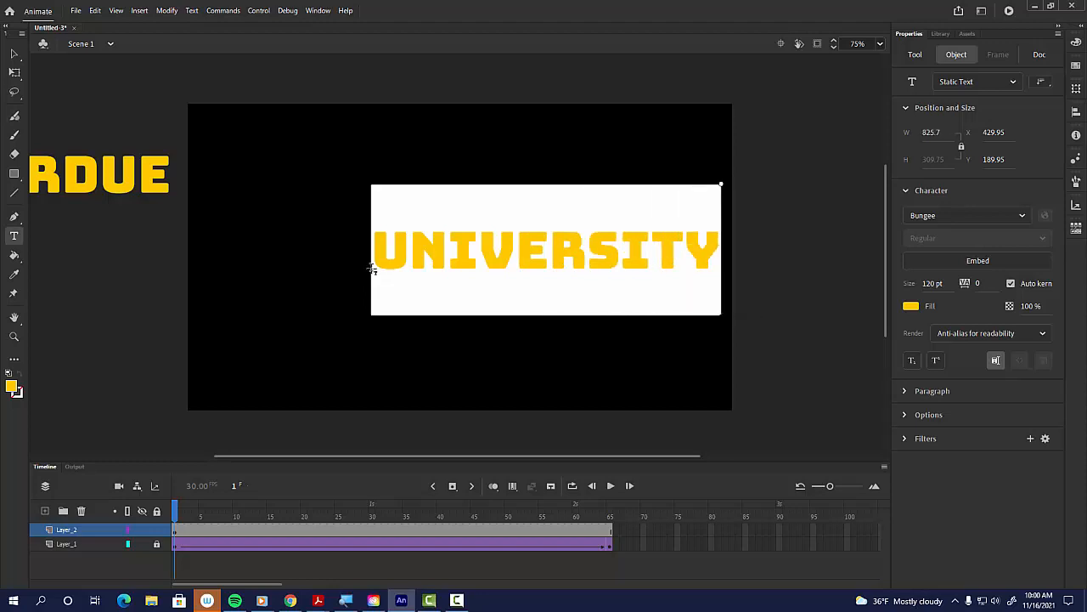
left_click(15, 53)
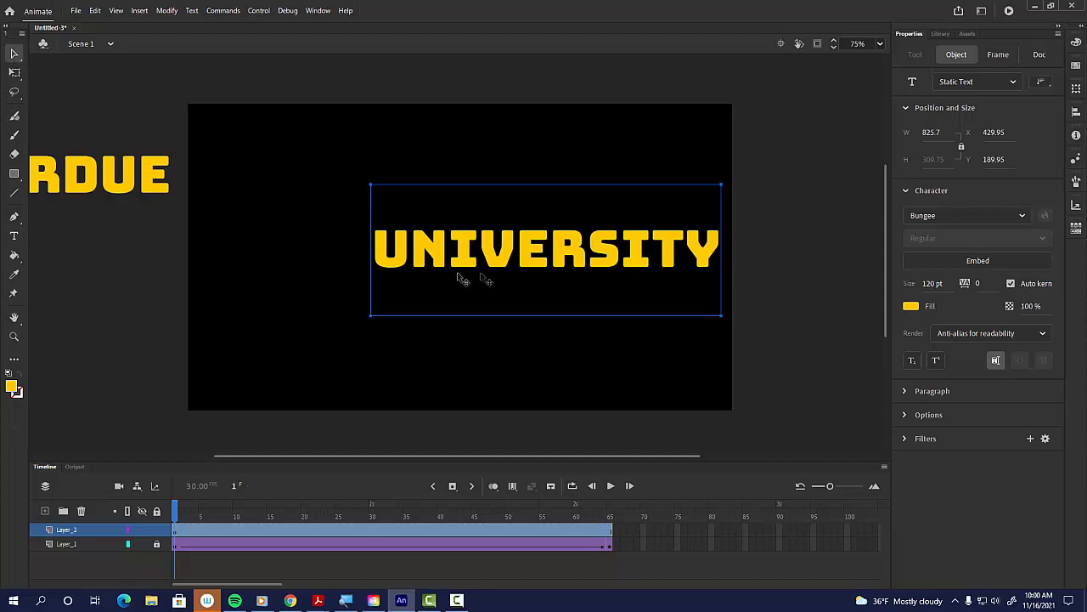
left_click_drag(581, 273, 520, 258)
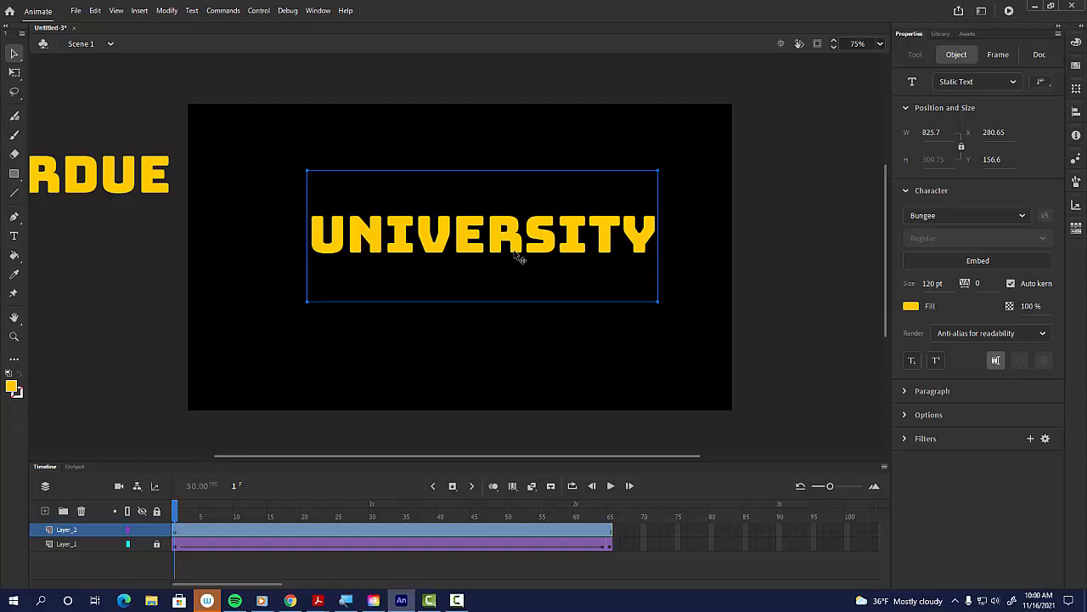
Convert the UNIVERSITY text to a graphic symbol
right_click(517, 255)
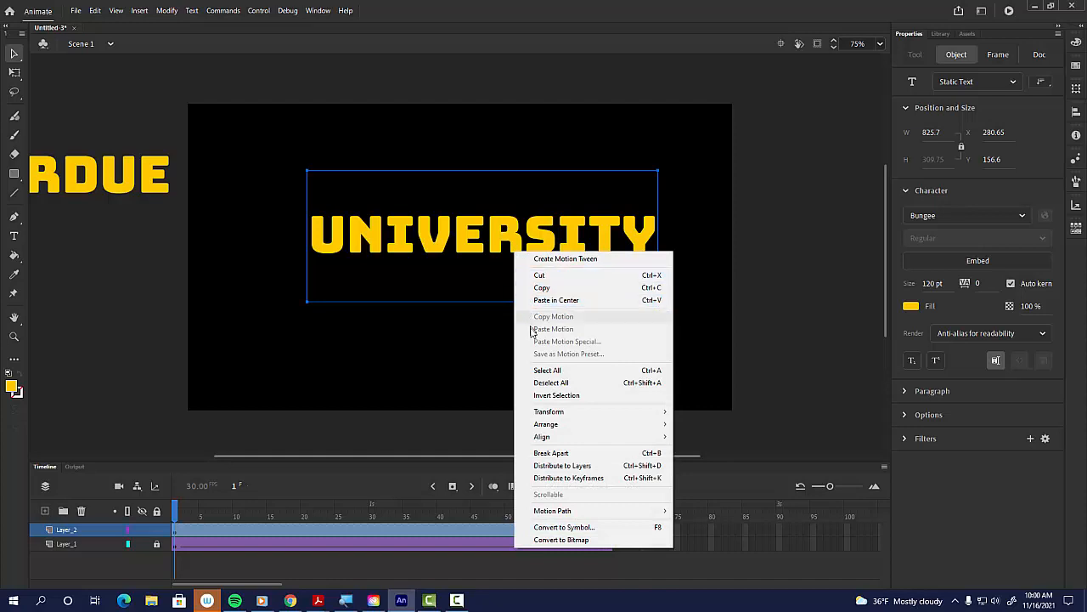
left_click(514, 241)
key("F8")
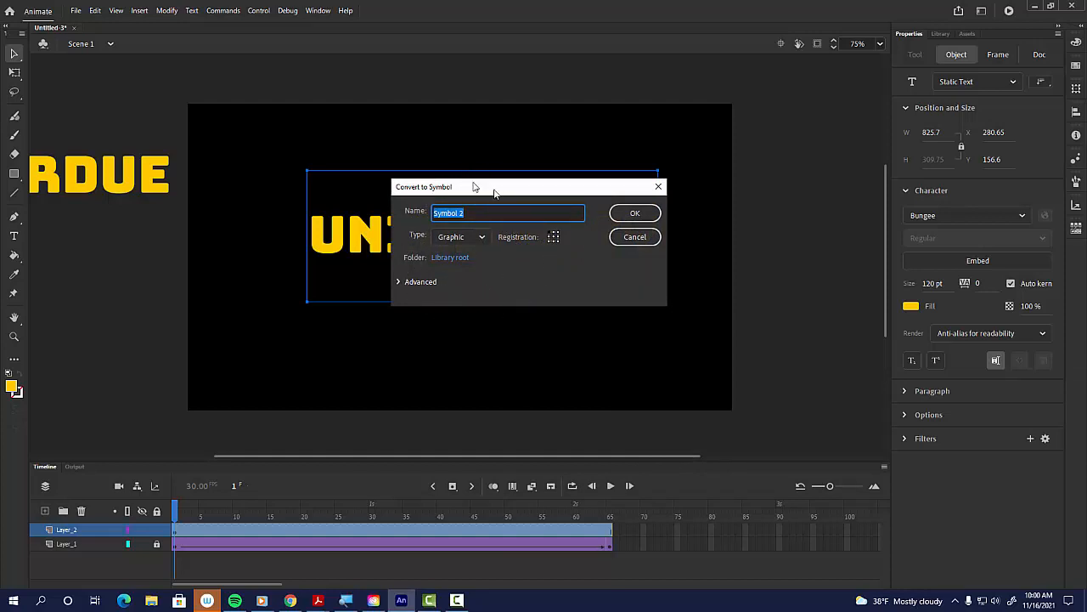
left_click(628, 214)
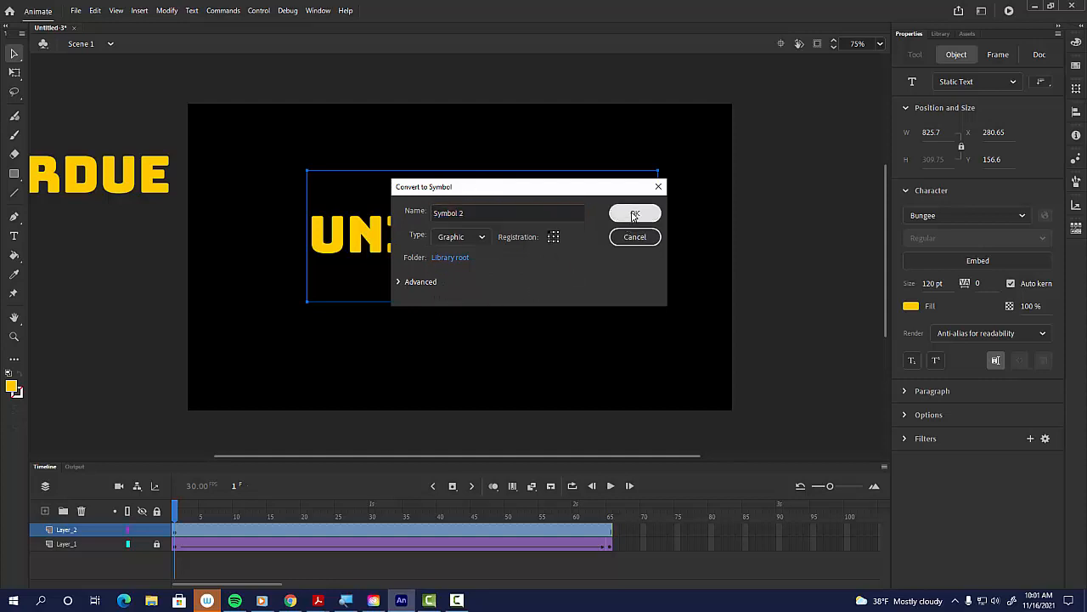
Create a classic tween on the UNIVERSITY symbol and insert an ending keyframe at frame 65
left_click(610, 530)
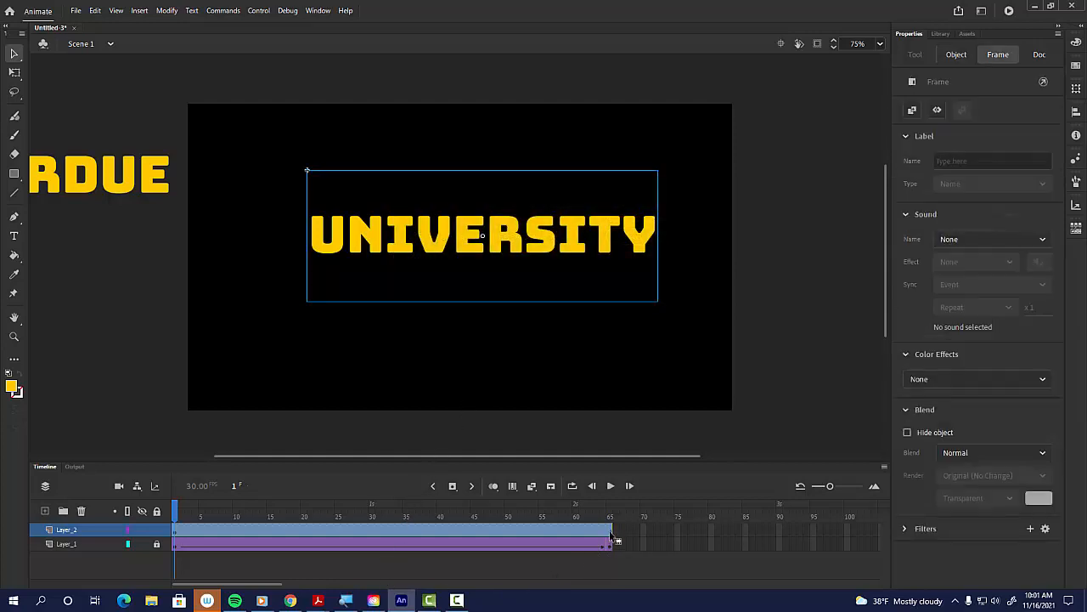
left_click(506, 245)
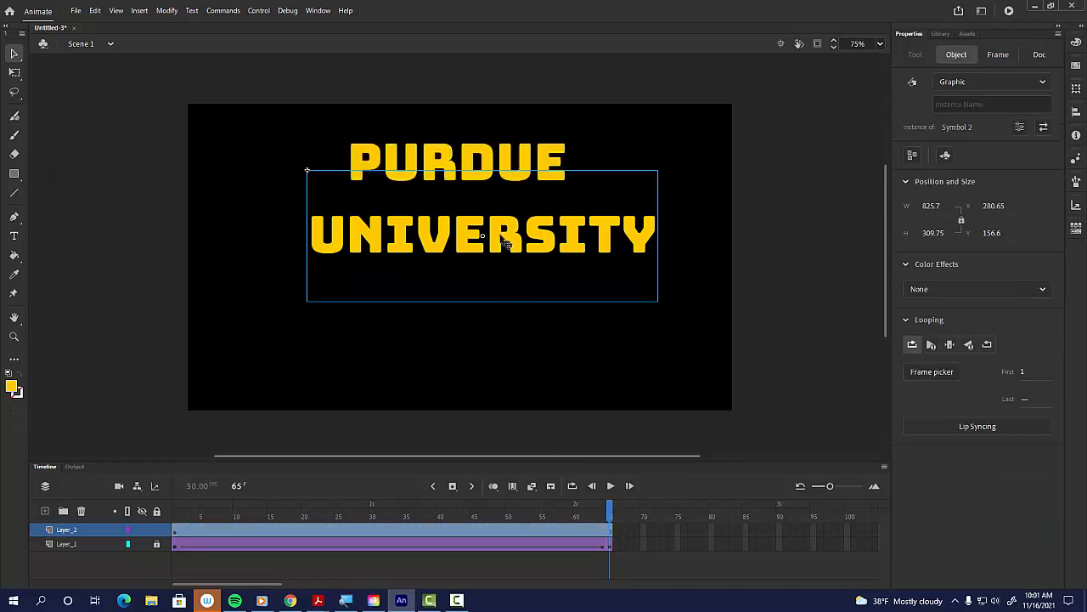
right_click(502, 243)
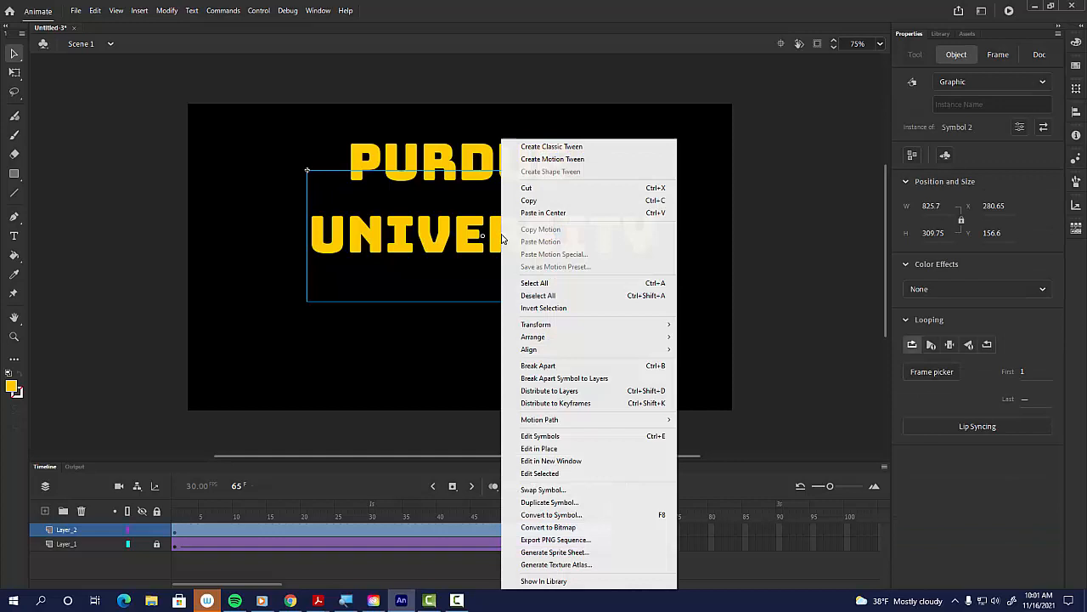
left_click(554, 148)
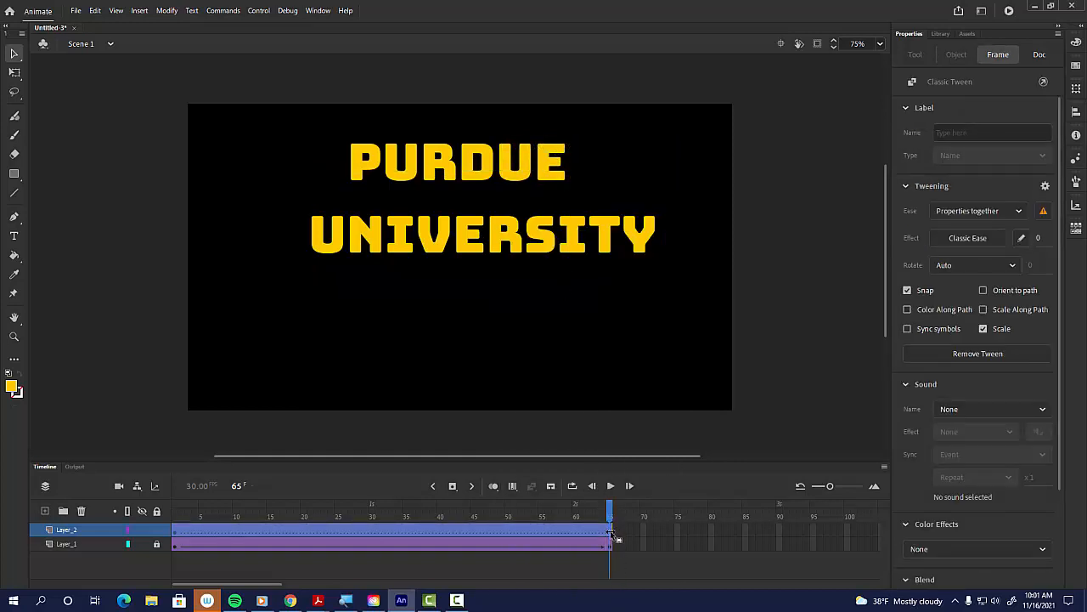
left_click(610, 531)
left_click(610, 530)
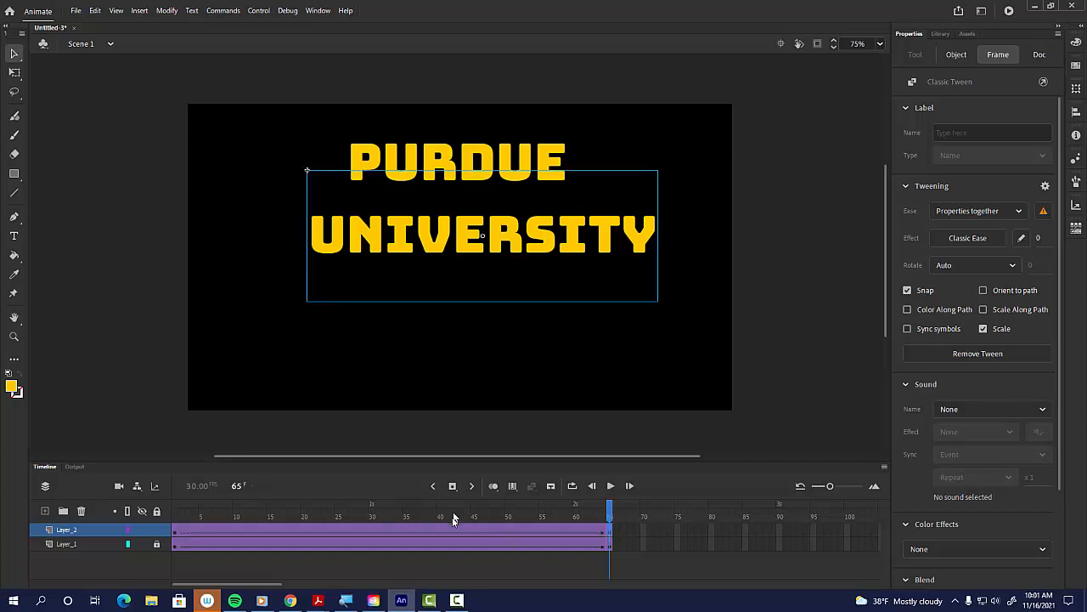
Move UNIVERSITY off the stage's right edge at frame 1 and to about X 225, Y 141 at frame 65, then play the animation
left_click_drag(453, 516, 131, 505)
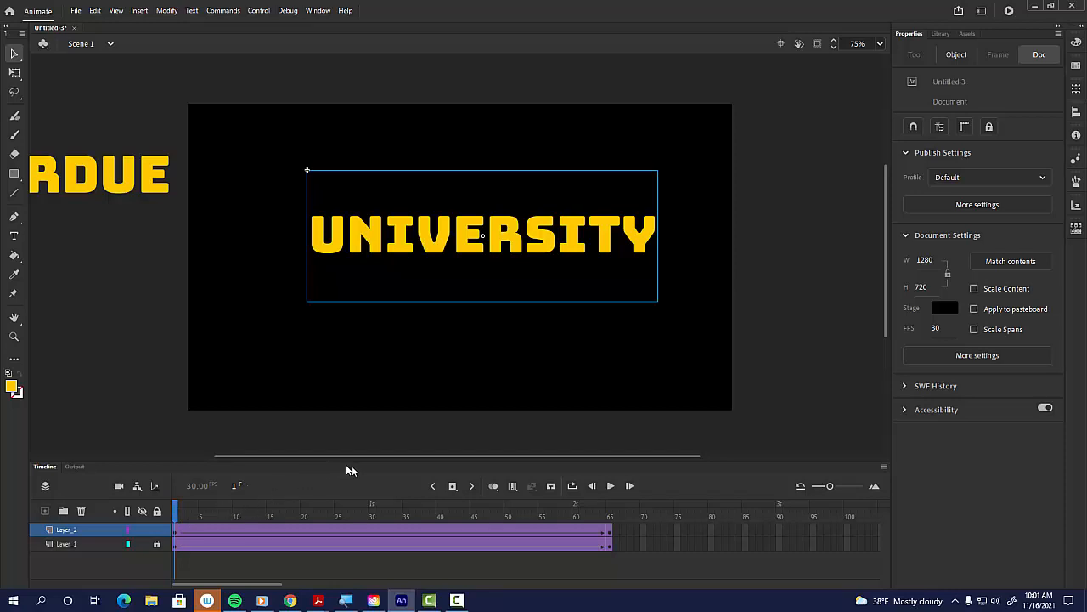
left_click_drag(346, 256, 811, 265)
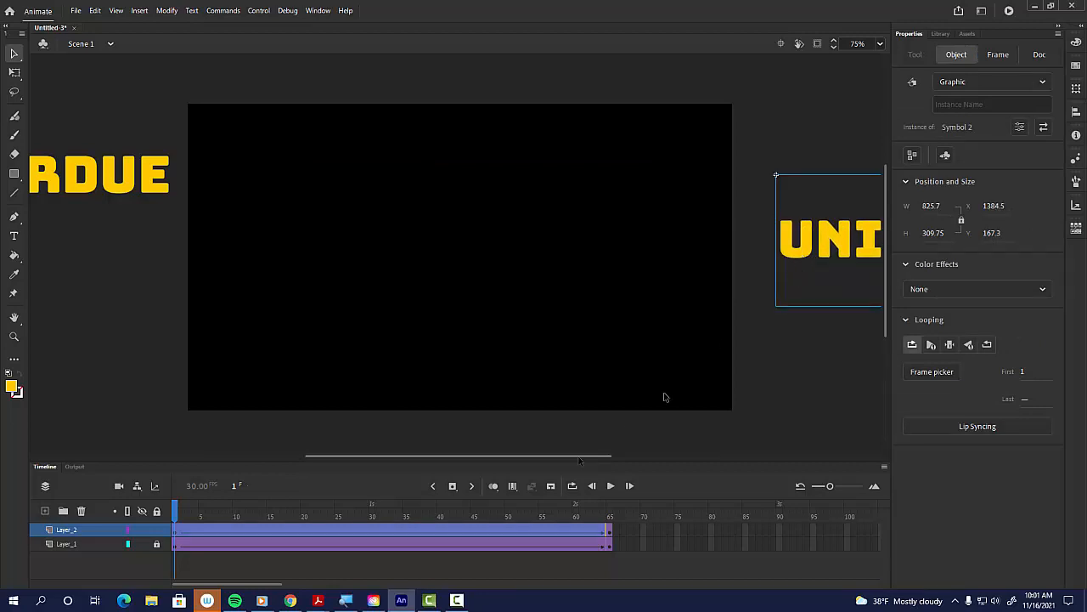
left_click_drag(237, 517, 612, 534)
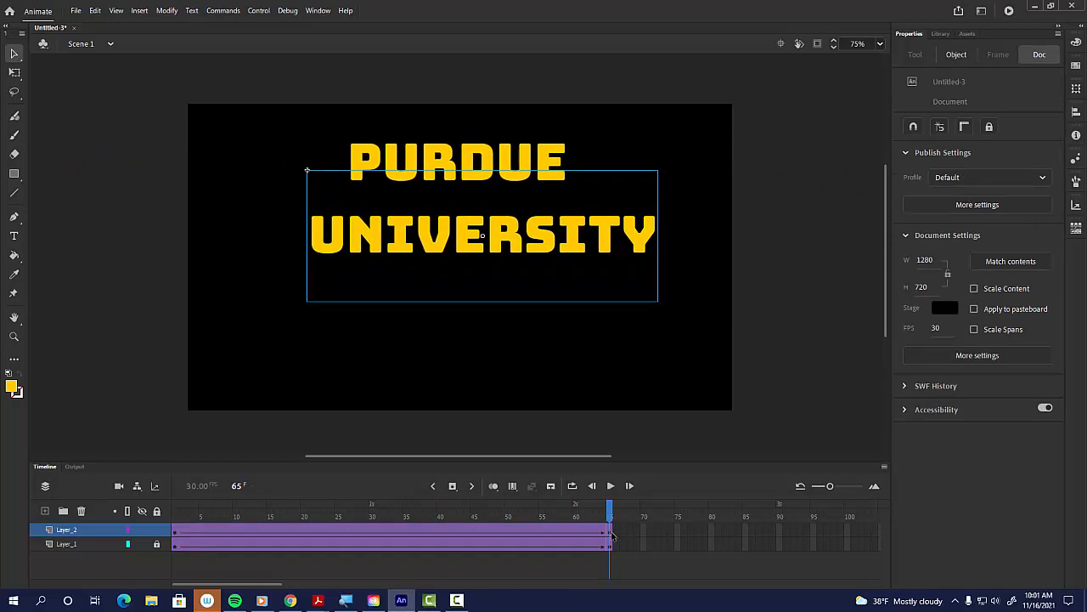
left_click_drag(576, 254, 552, 248)
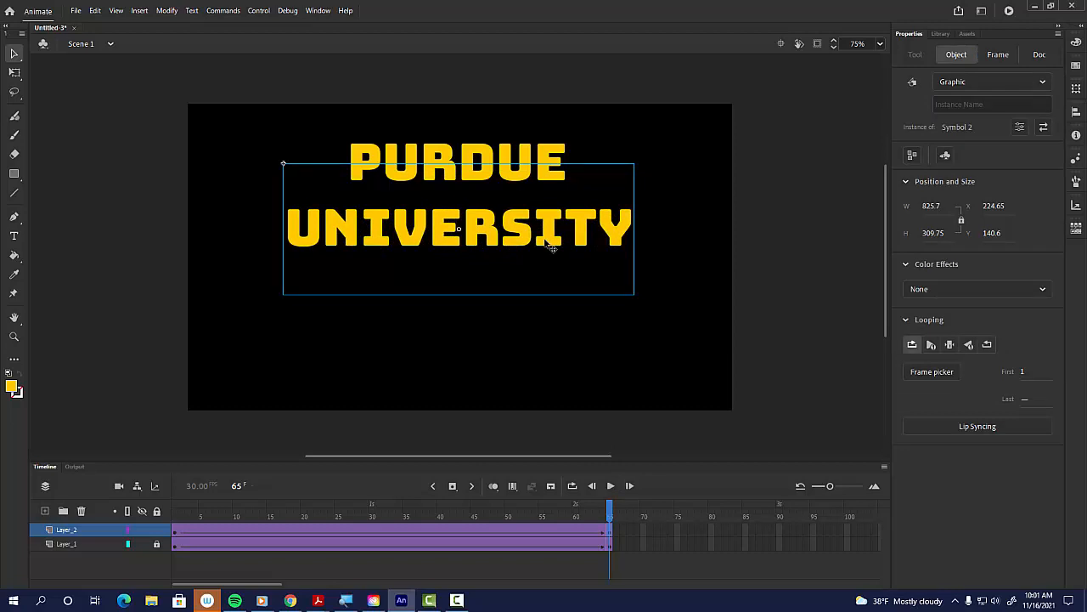
key("Return")
key("Return")
Lock the UNIVERSITY layer and add a new layer above it, returning the playhead to frame 1
left_click(159, 530)
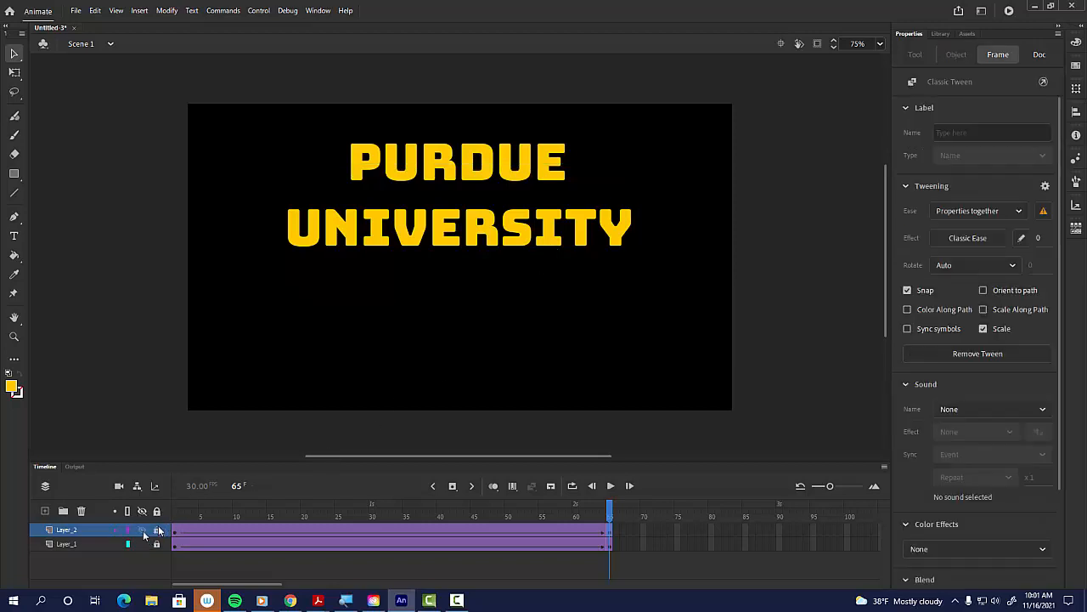
left_click(45, 510)
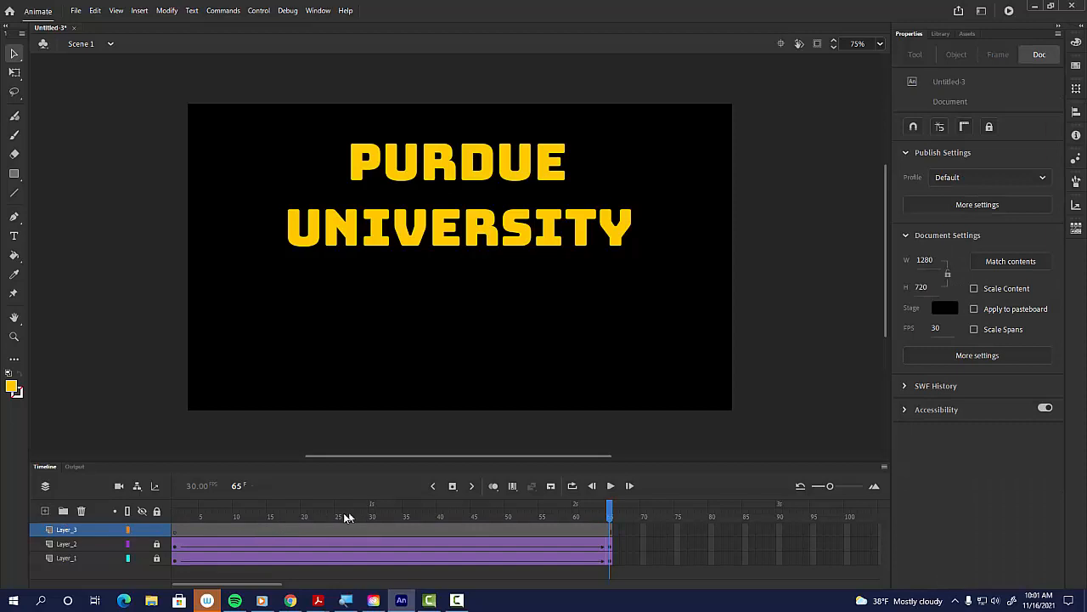
left_click_drag(344, 517, 153, 521)
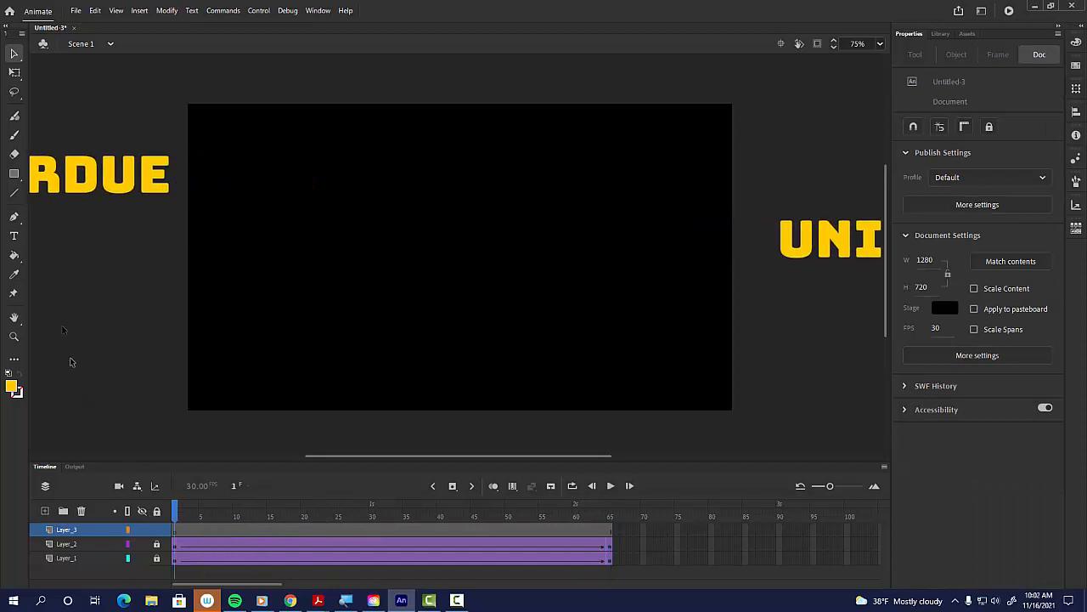
Add the static text BOILER UP on Layer_3 at about X 375, Y 261 and convert it to a graphic symbol
left_click(13, 237)
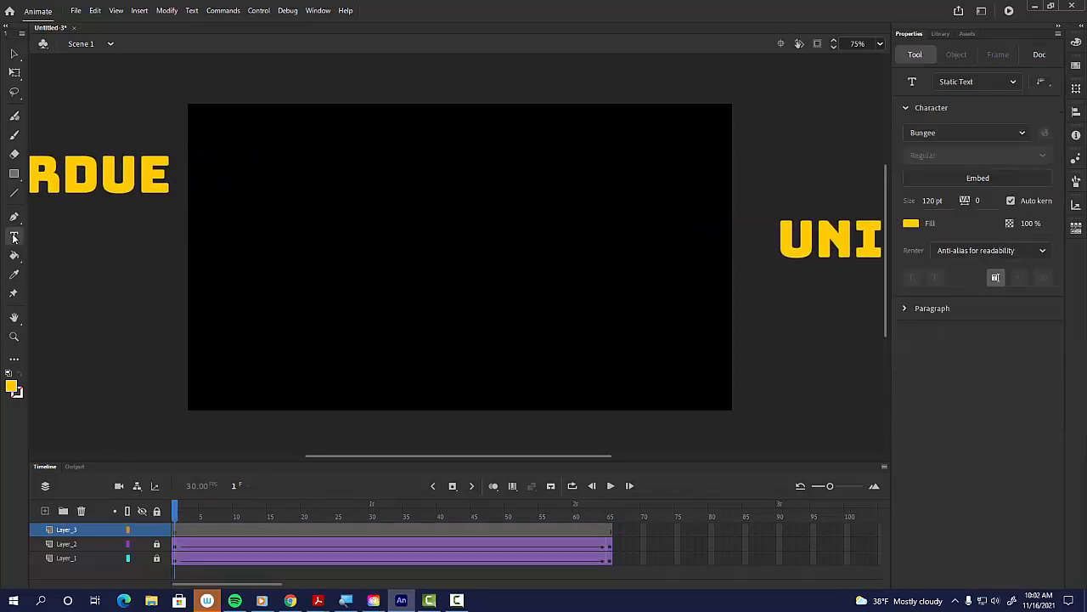
left_click(348, 299)
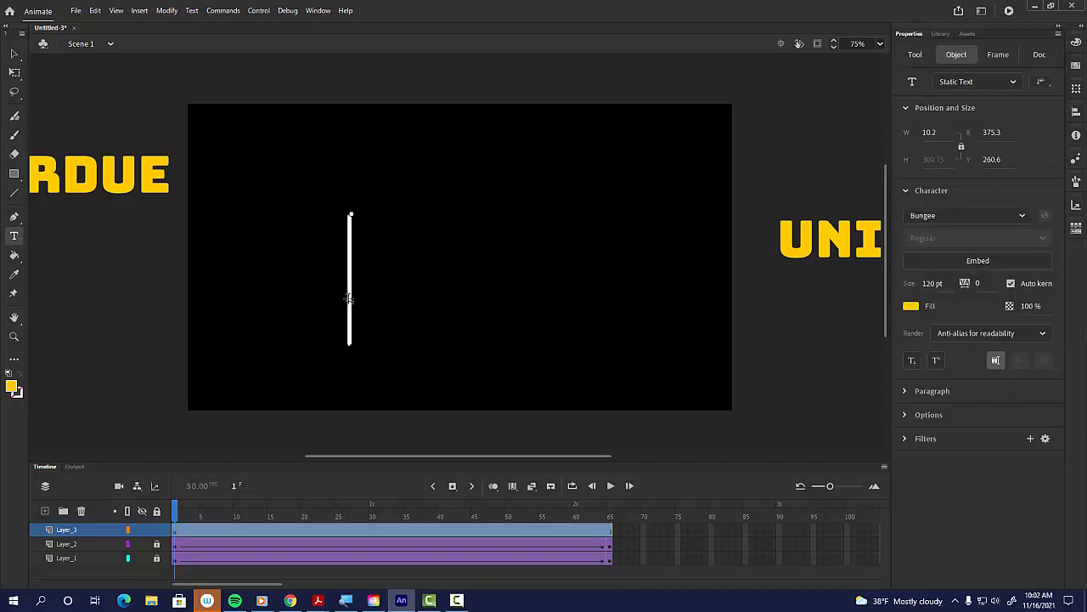
type("BOI")
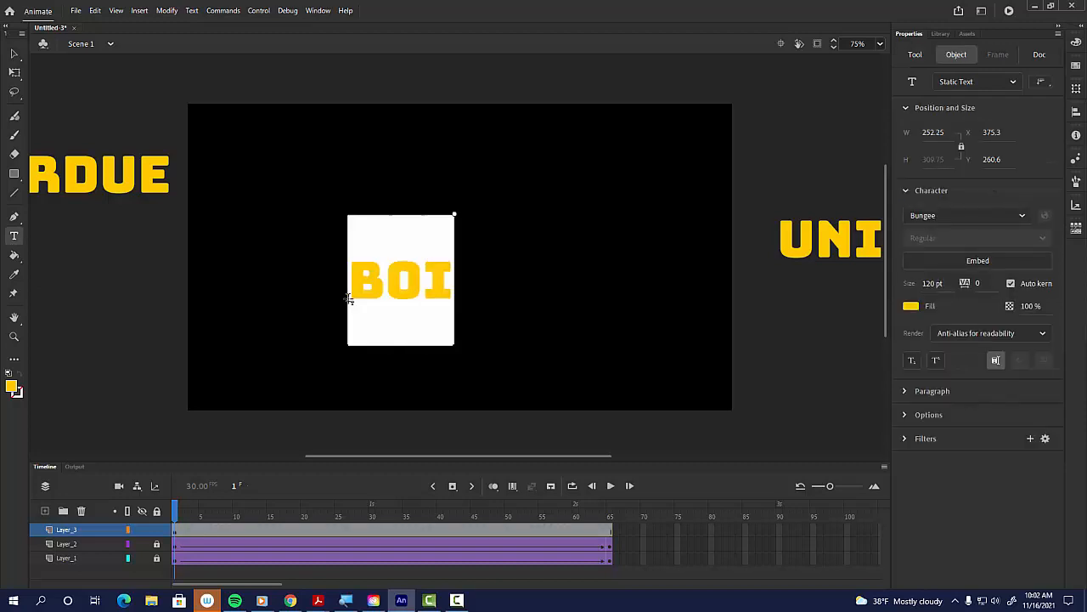
type("LER UP")
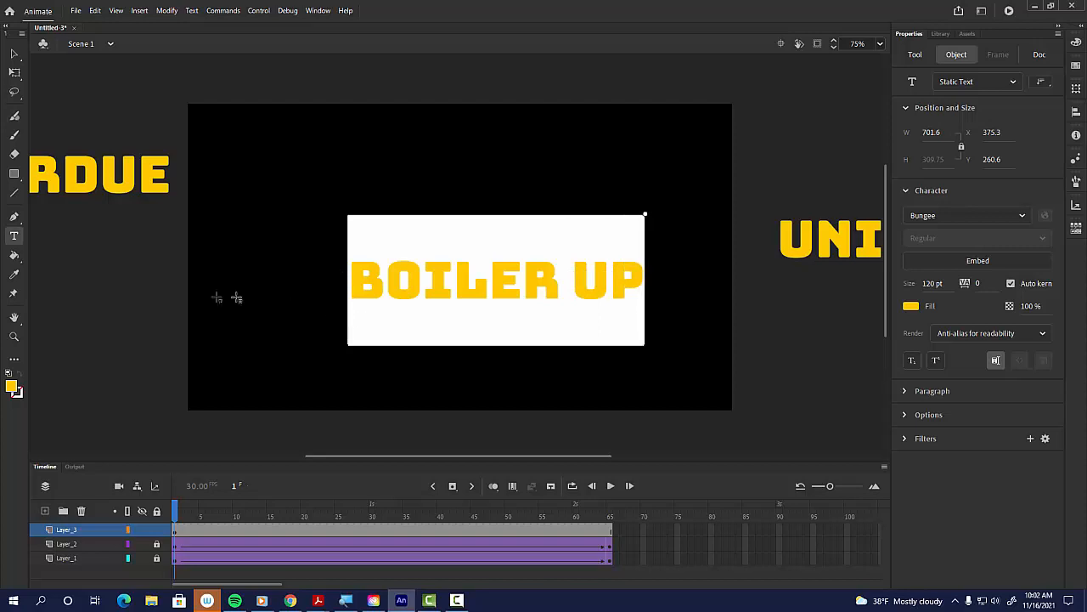
left_click(13, 53)
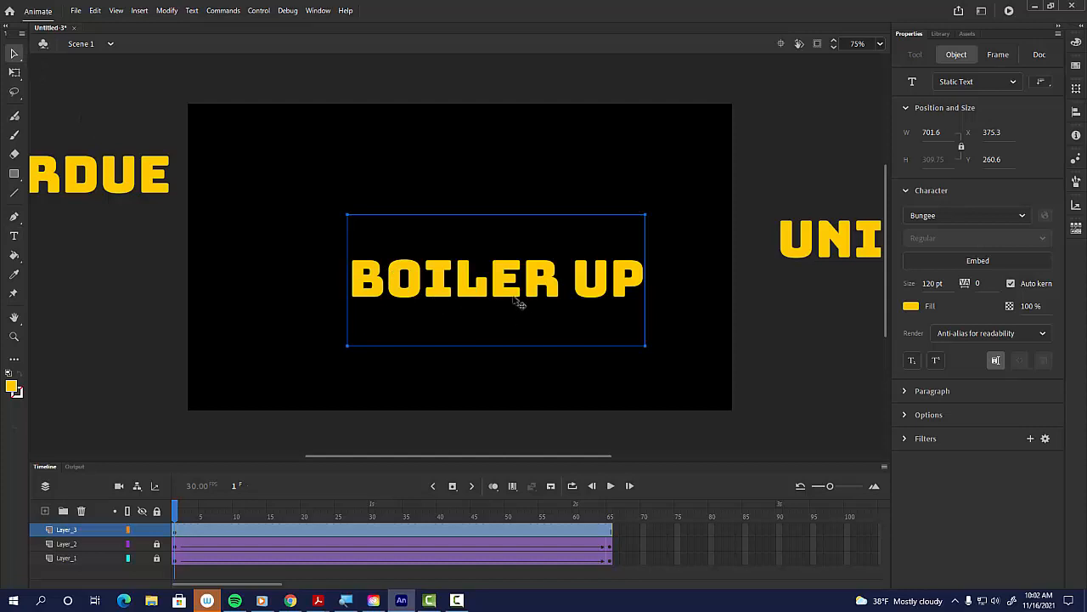
key("F8")
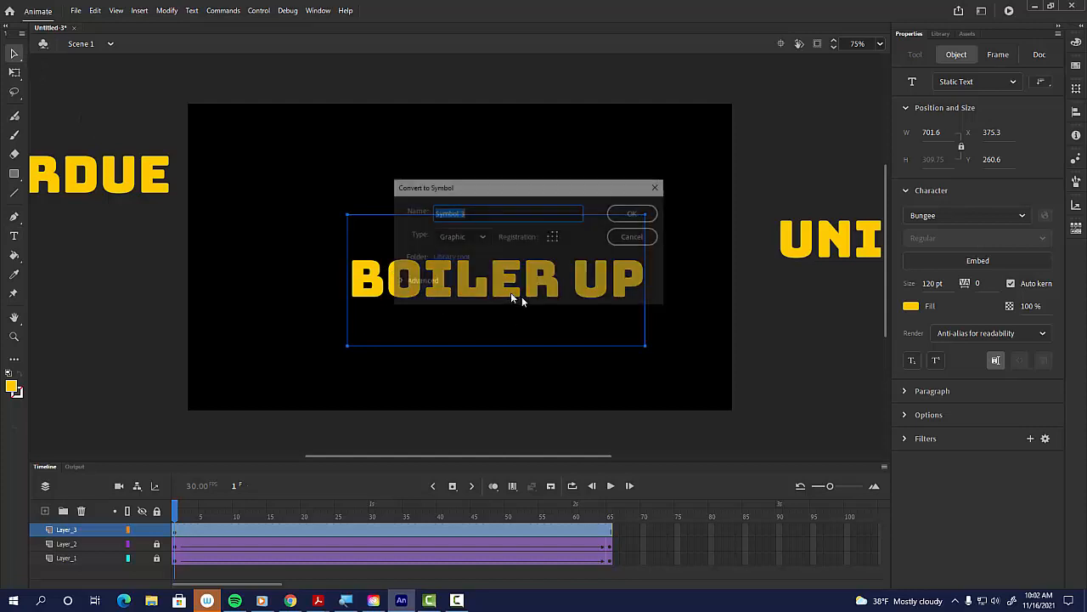
left_click(634, 212)
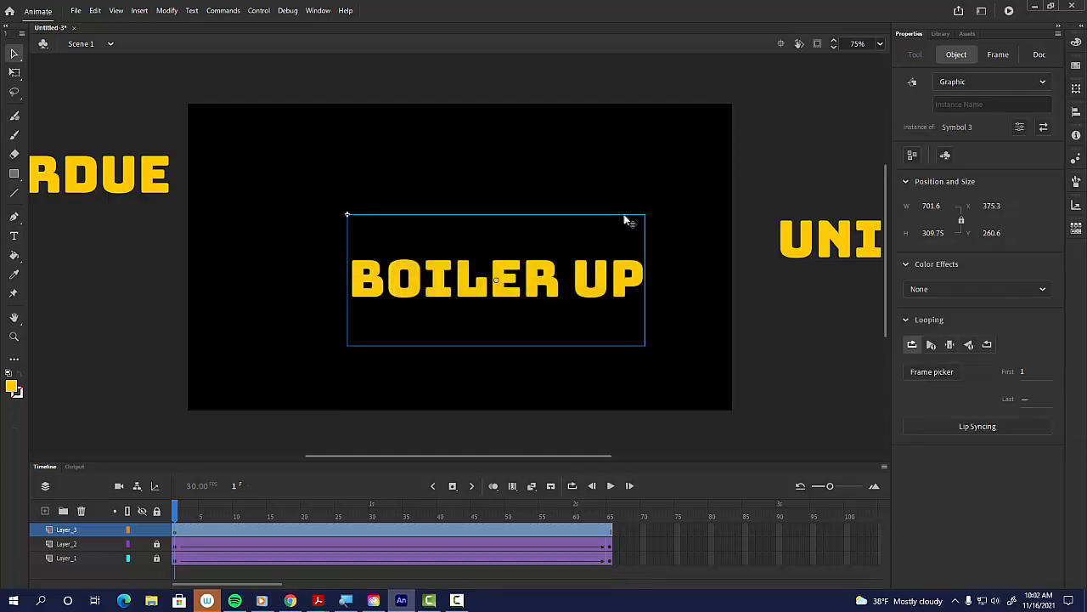
Create a classic tween on the BOILER UP symbol and insert an ending keyframe at frame 65
right_click(551, 285)
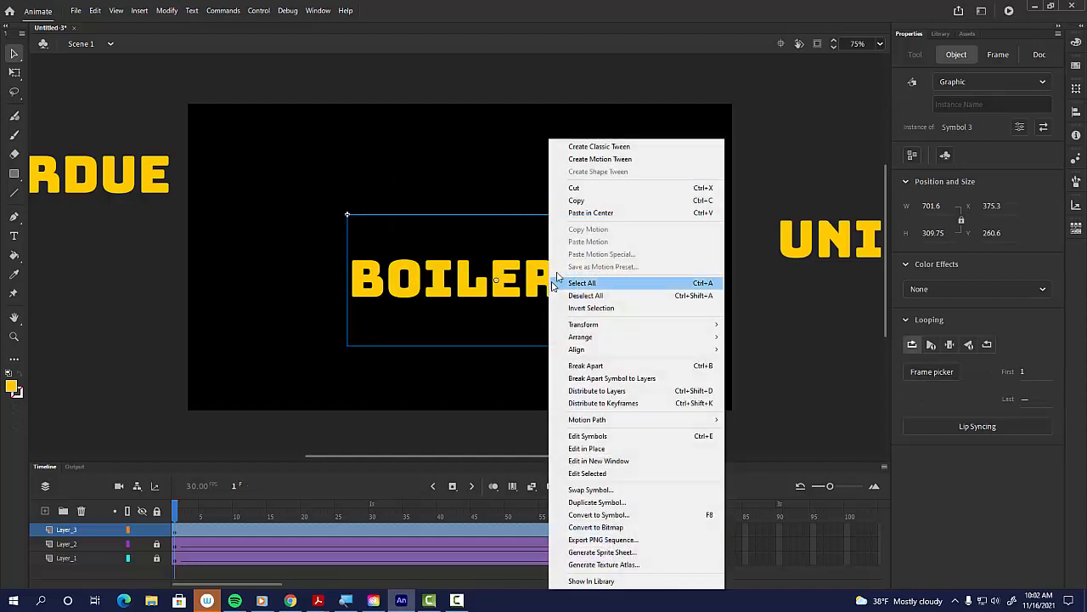
left_click(617, 147)
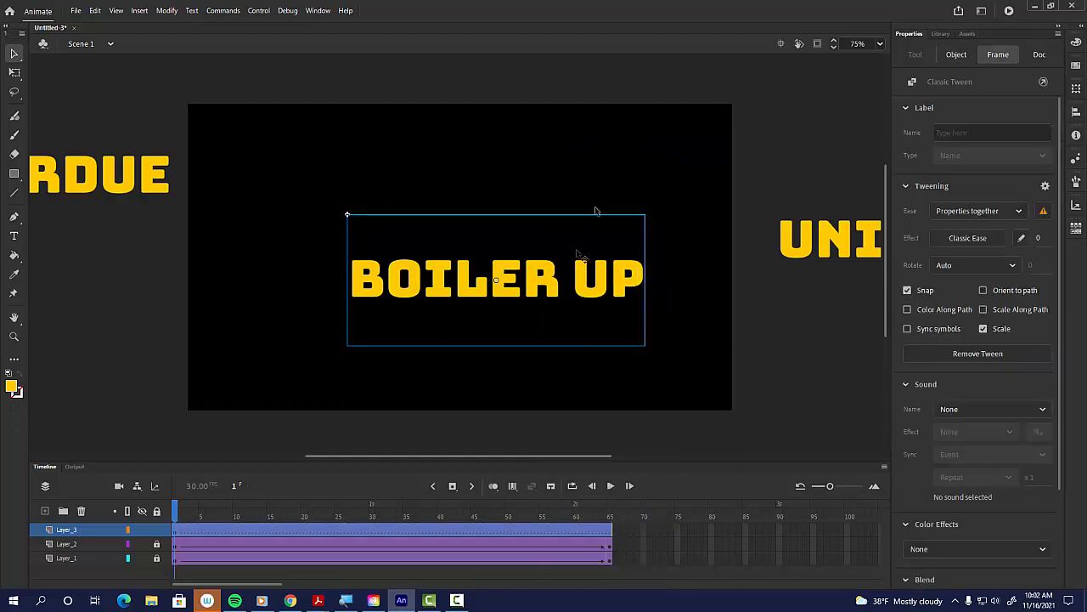
left_click(613, 544)
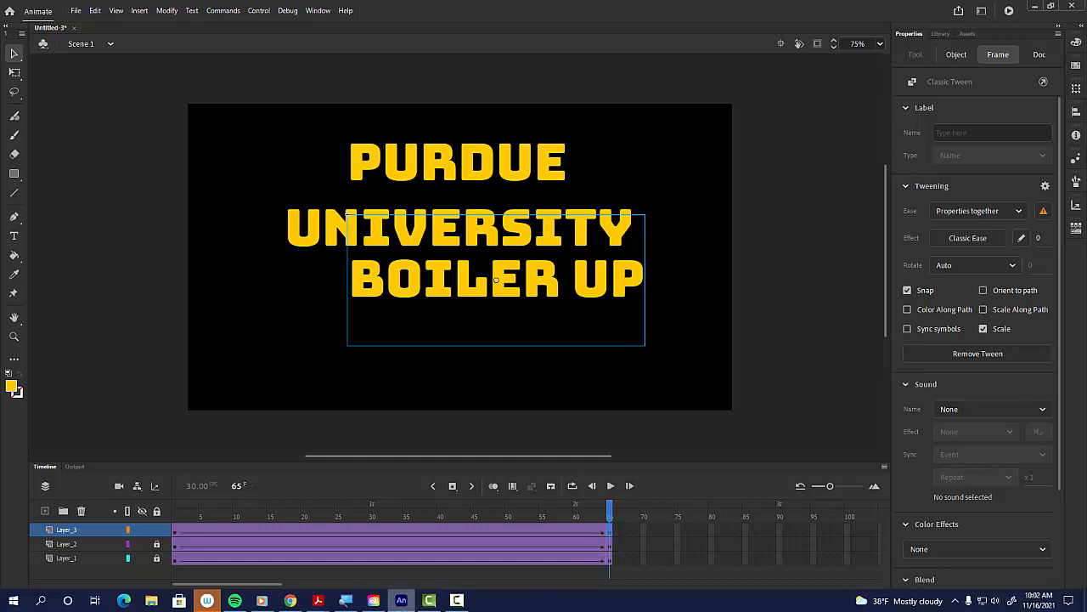
At frame 1, reposition BOILER UP and shrink it with Free Transform to about 70 by 35 at X 645, Y 406
mouse_move(404, 600)
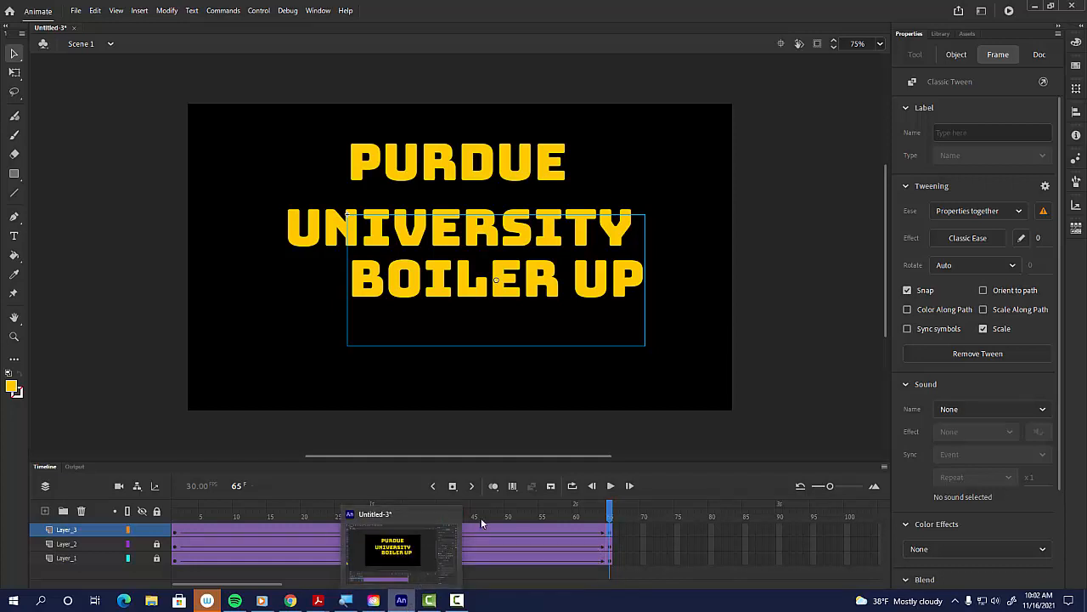
left_click_drag(484, 516, 175, 514)
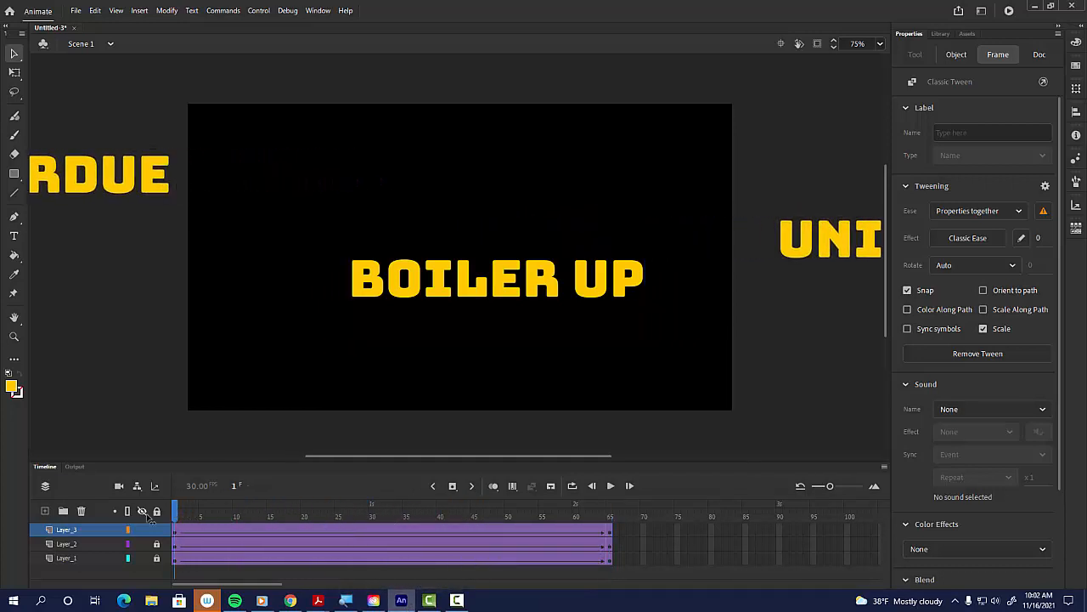
left_click(478, 293)
left_click_drag(475, 298, 466, 301)
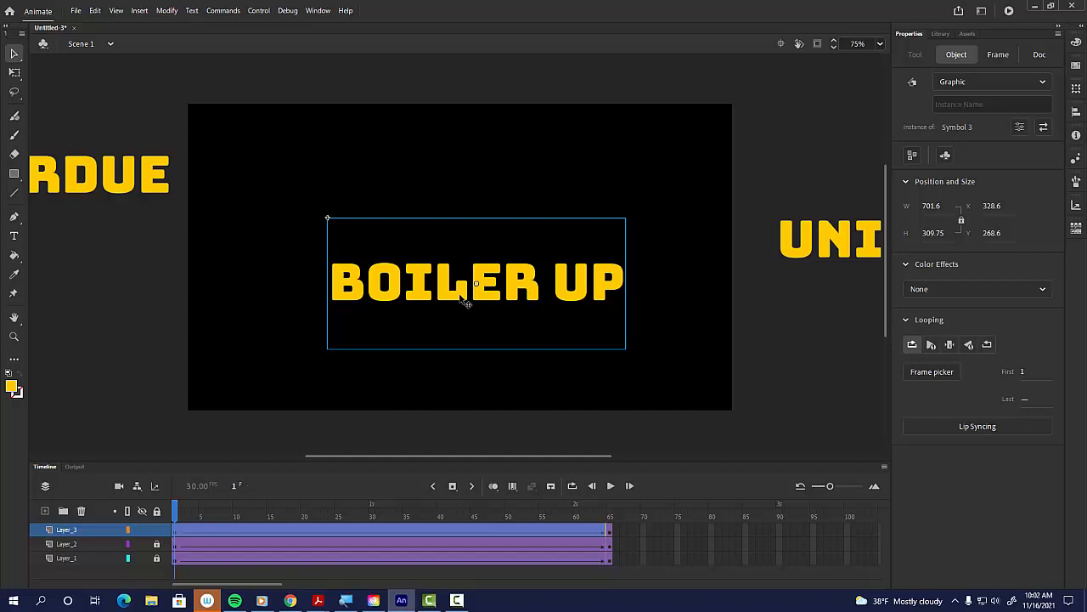
key("q")
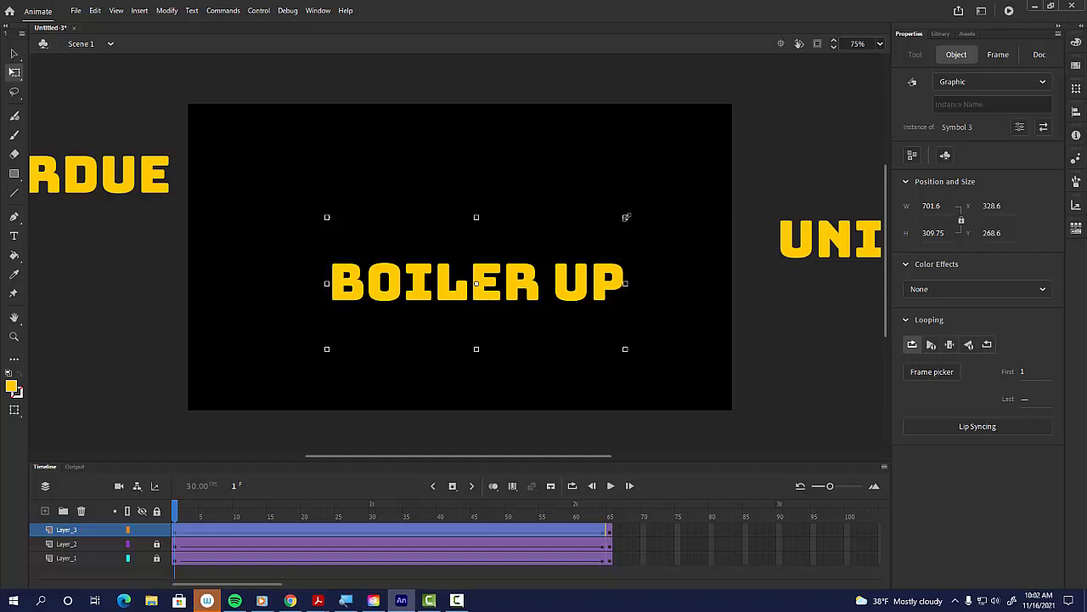
left_click_drag(625, 217, 495, 274)
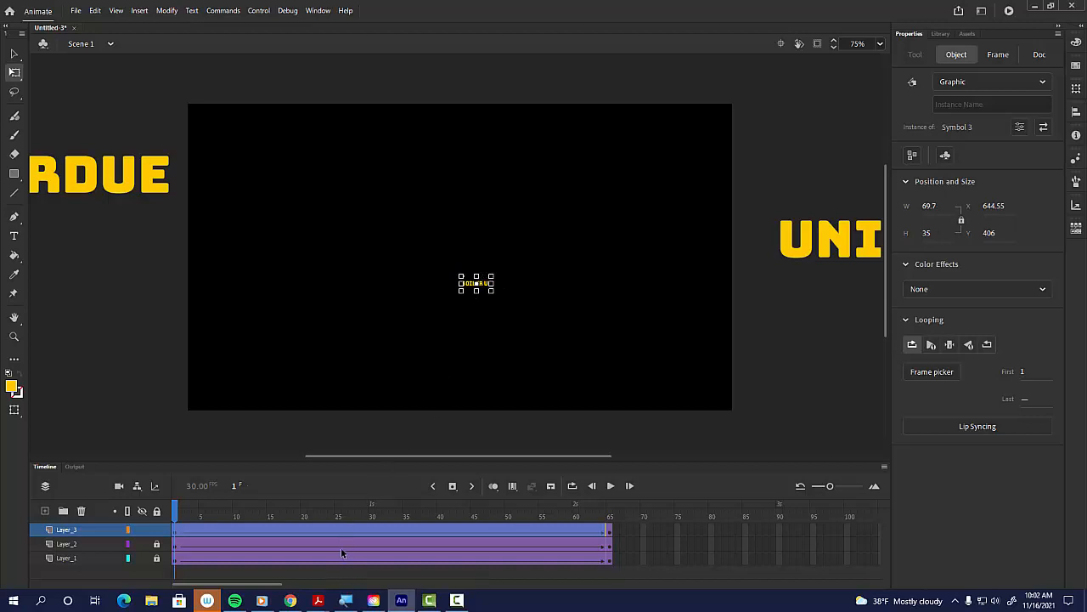
At frame 65, enlarge BOILER UP to about 814 by 363 and place it under UNIVERSITY at about X 230, Y 258
left_click(611, 514)
left_click(610, 514)
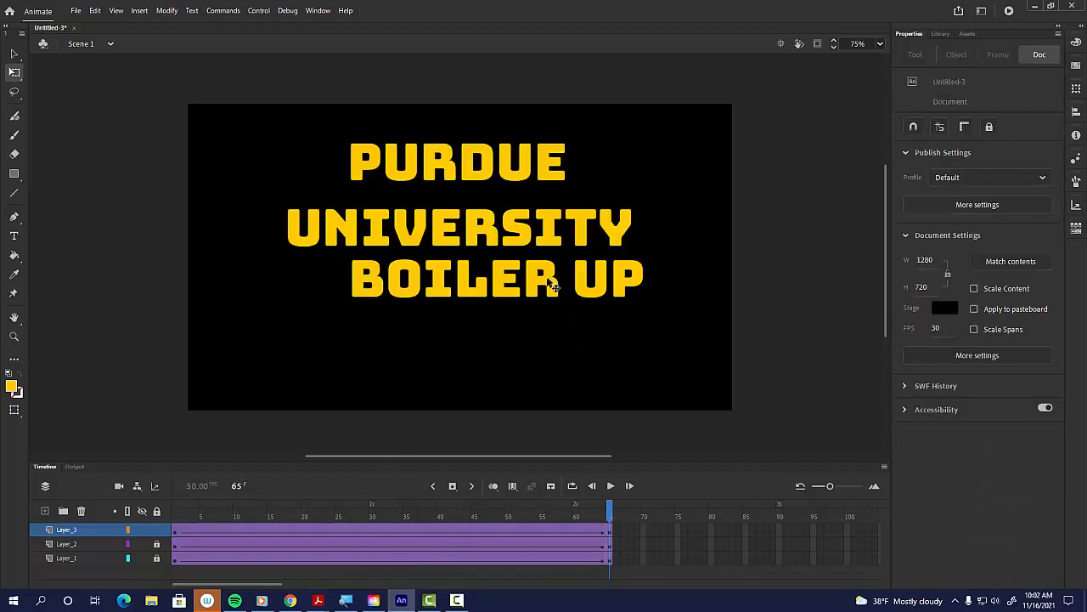
left_click_drag(535, 290, 504, 301)
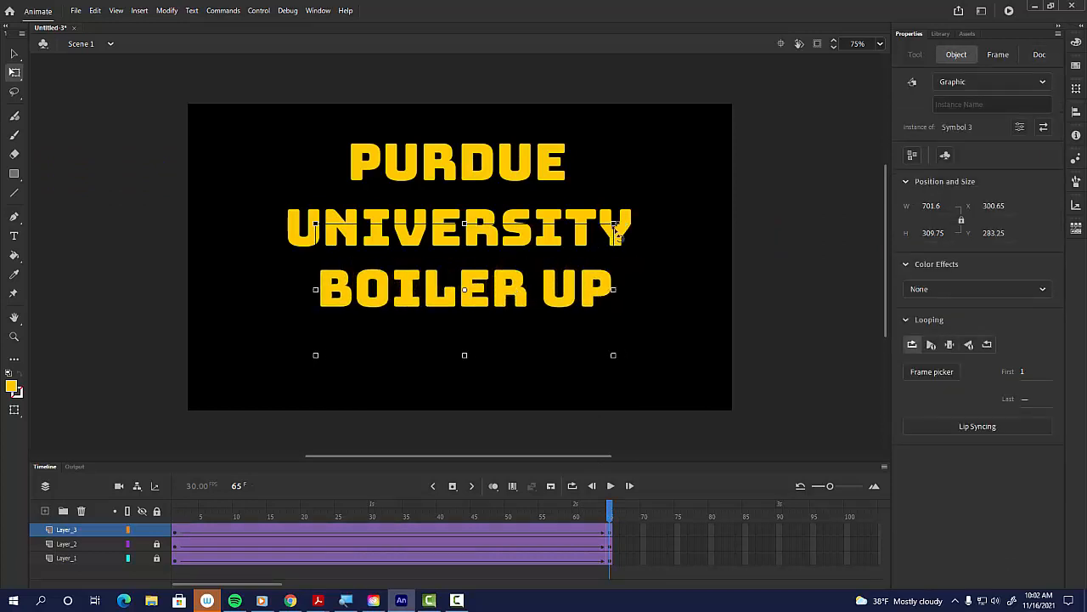
left_click_drag(614, 222, 623, 216)
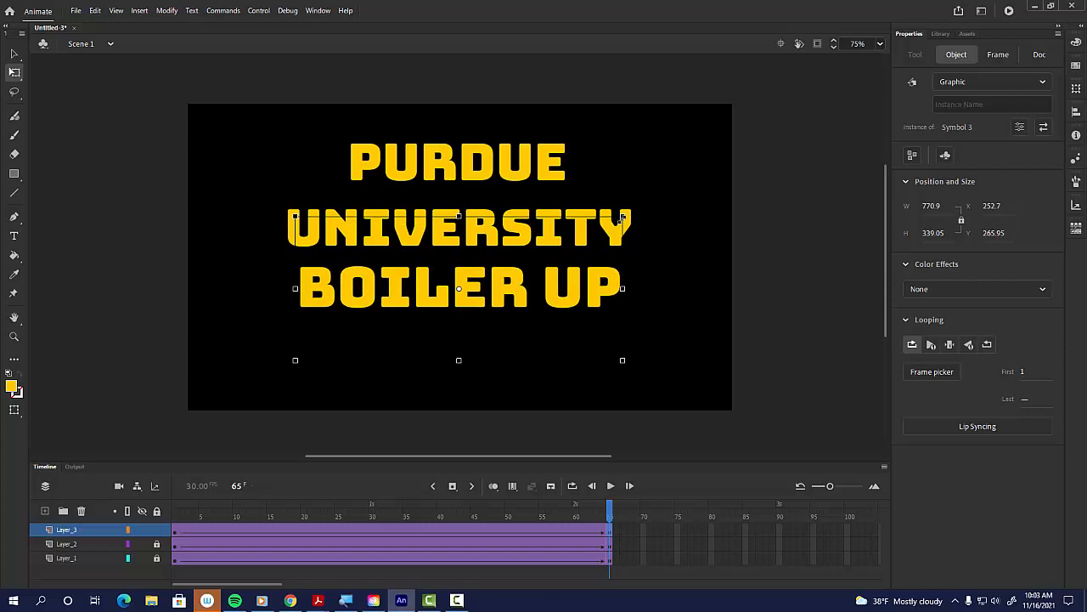
left_click_drag(623, 219, 632, 212)
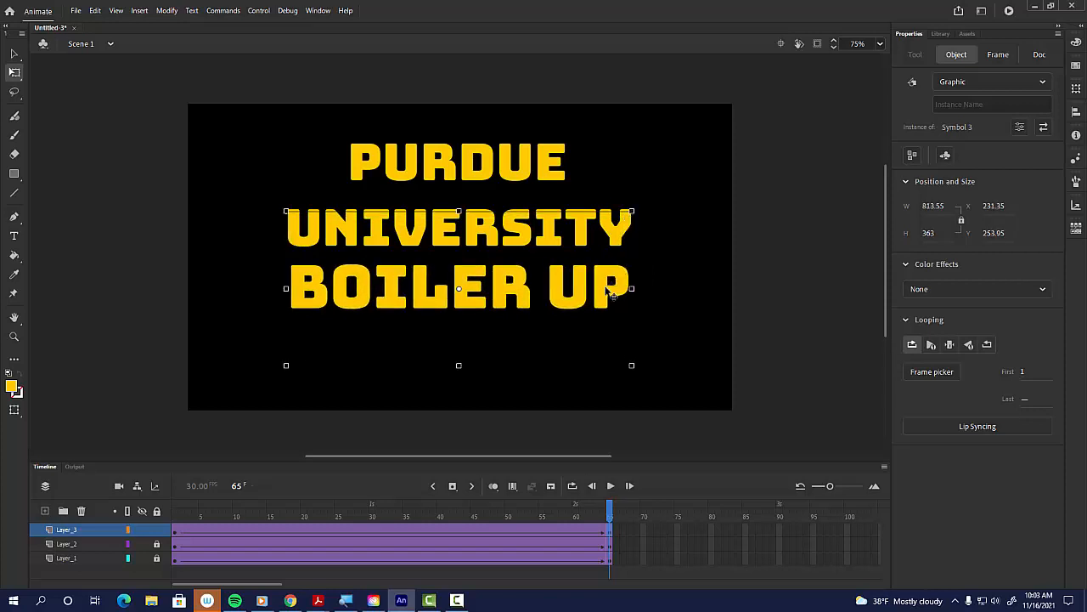
left_click_drag(605, 288, 605, 291)
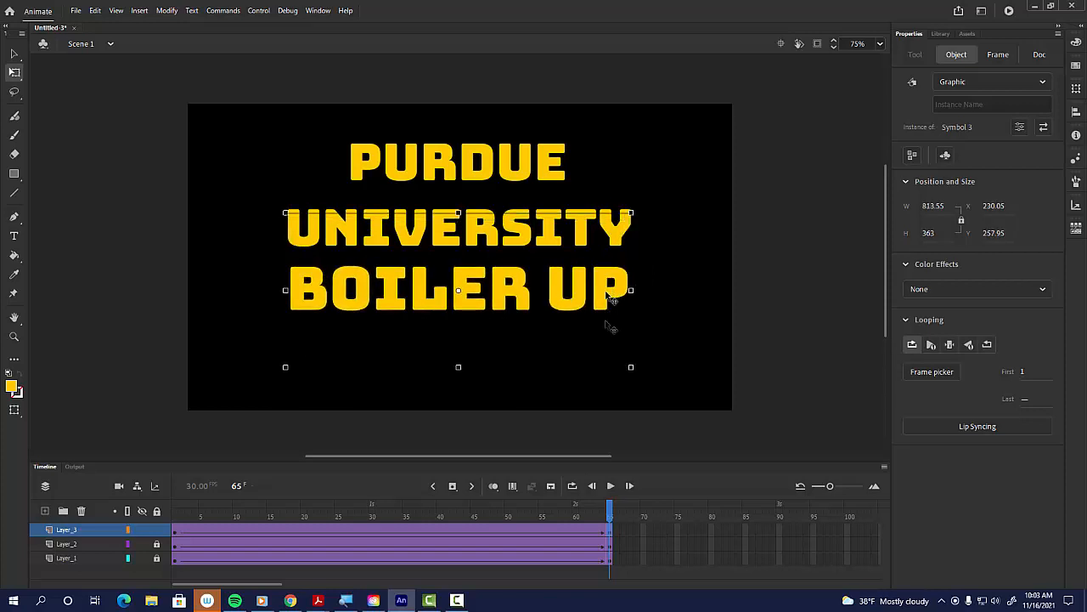
Preview the BOILER UP animation by comparing frames 1 and 65 and playing the timeline
left_click(176, 525)
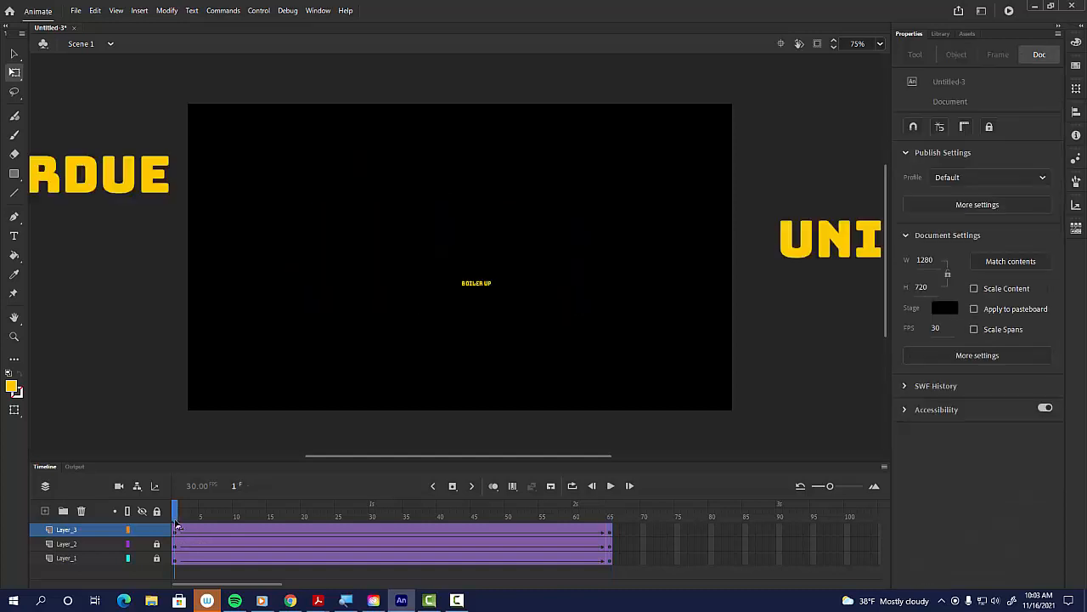
left_click(610, 518)
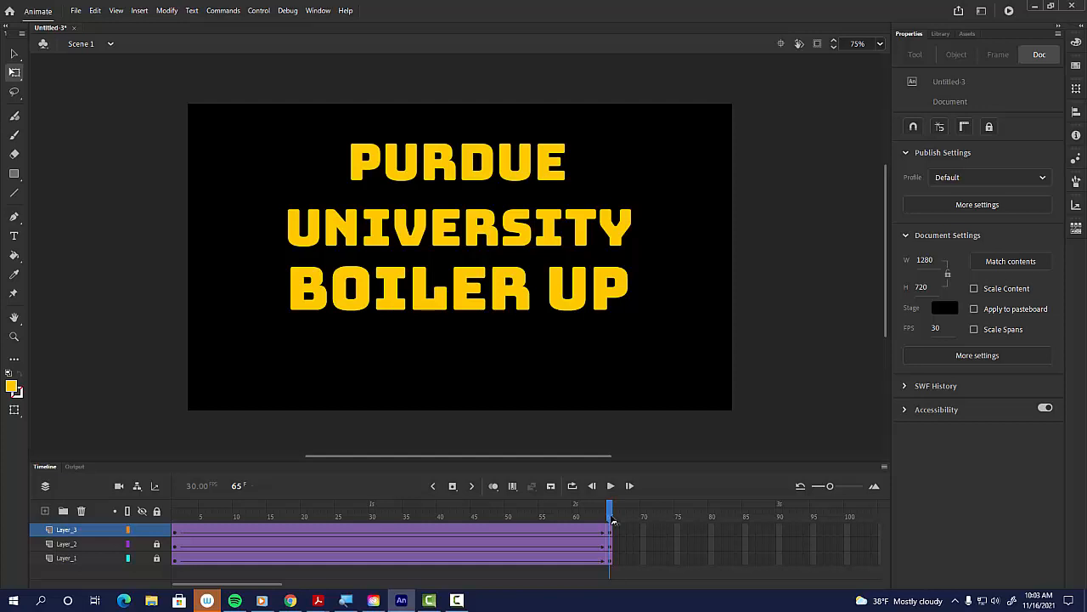
key("Return")
key("Return")
Lock Layer_3, add a new layer above it, and enter the static text HAMMER DOWN at frame 1
left_click(45, 511)
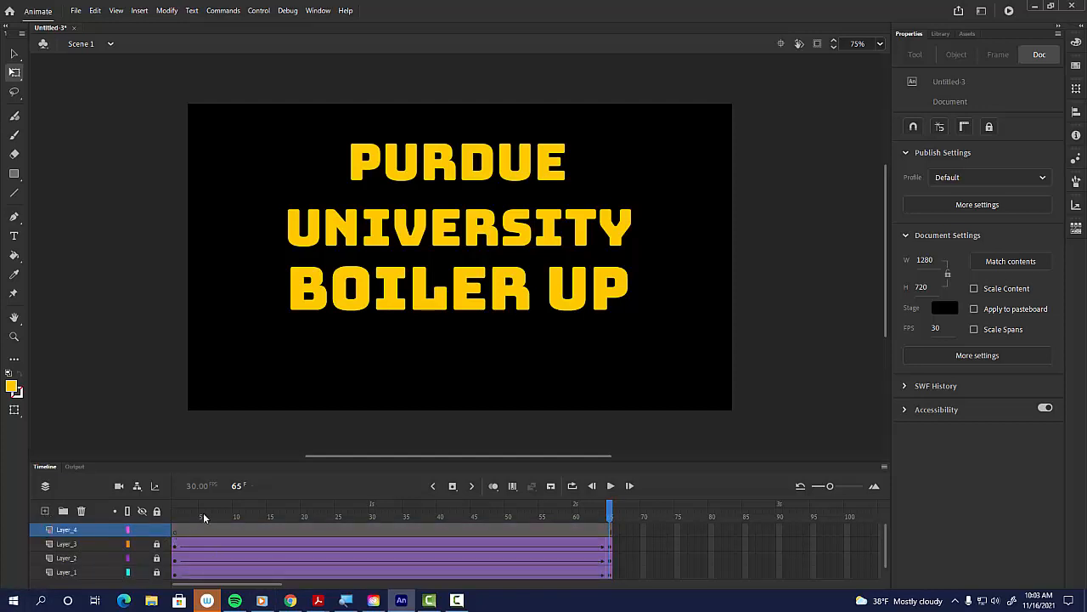
left_click(175, 515)
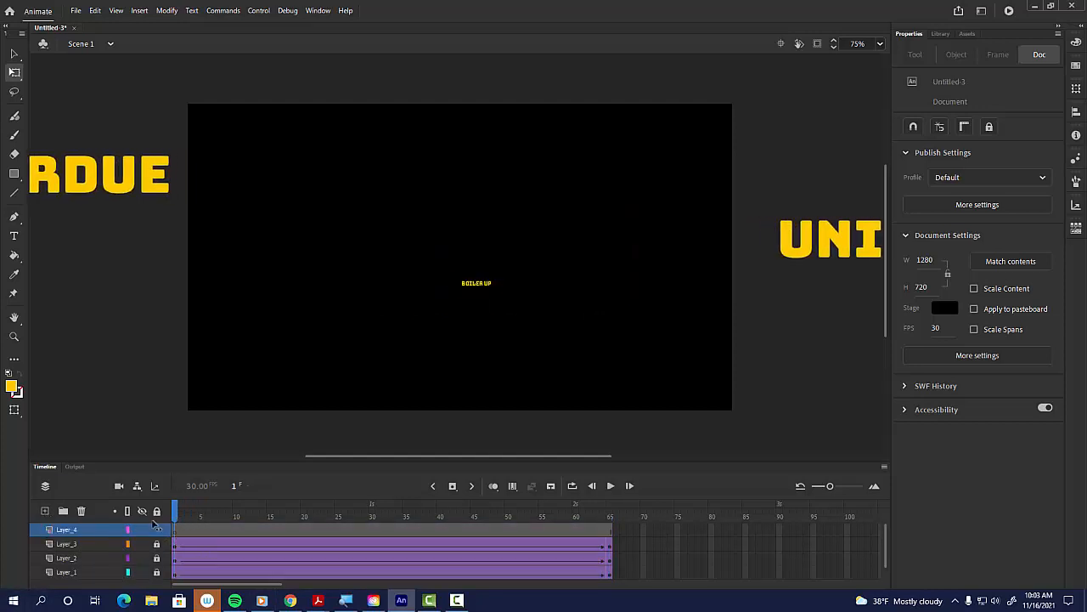
left_click(14, 237)
left_click(319, 370)
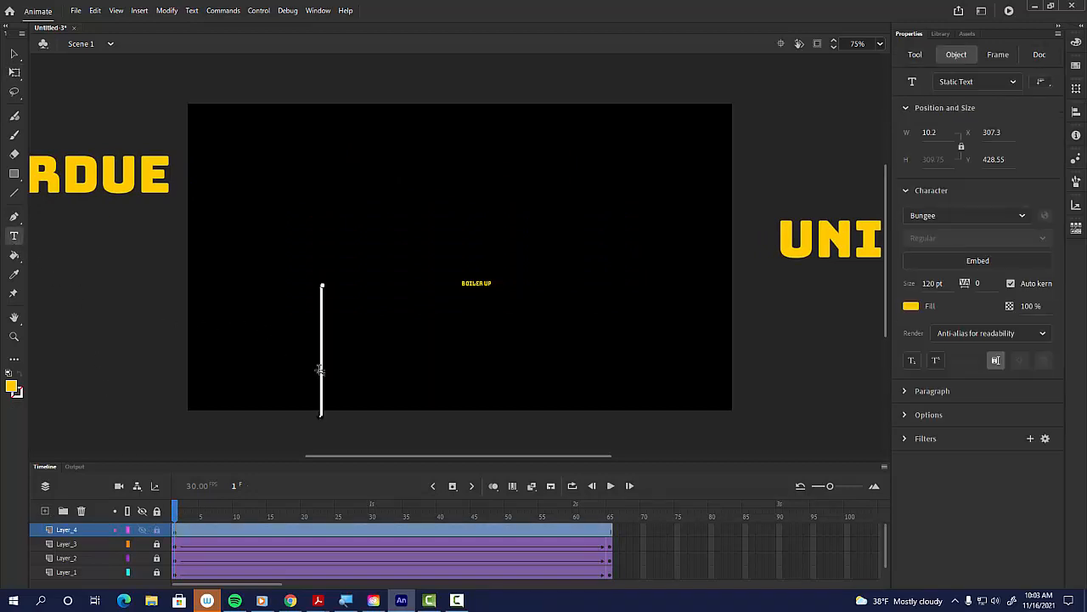
type("HAMMER")
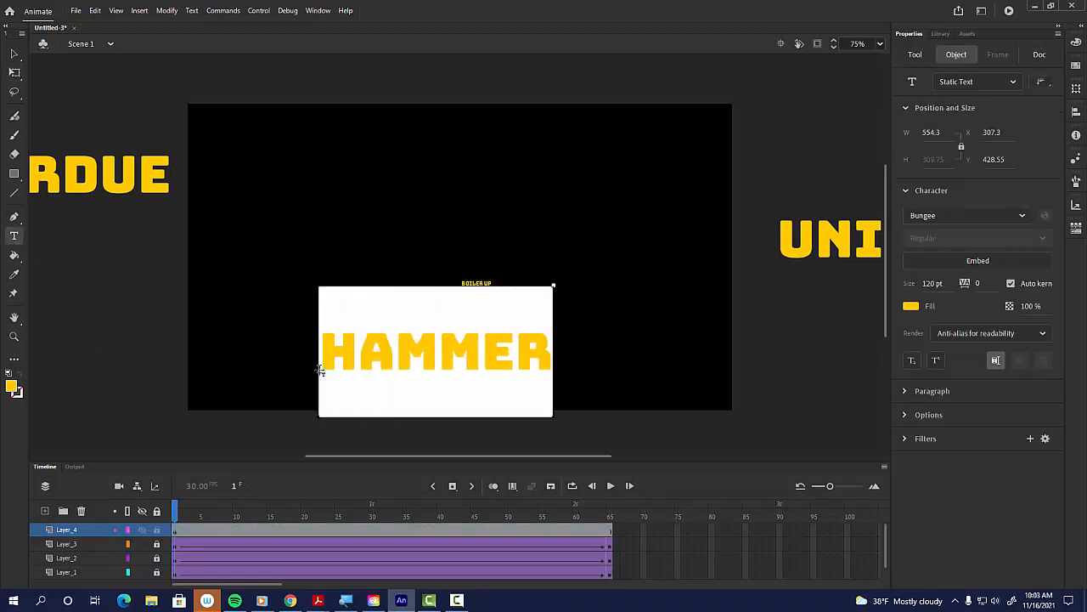
type(" DOWN")
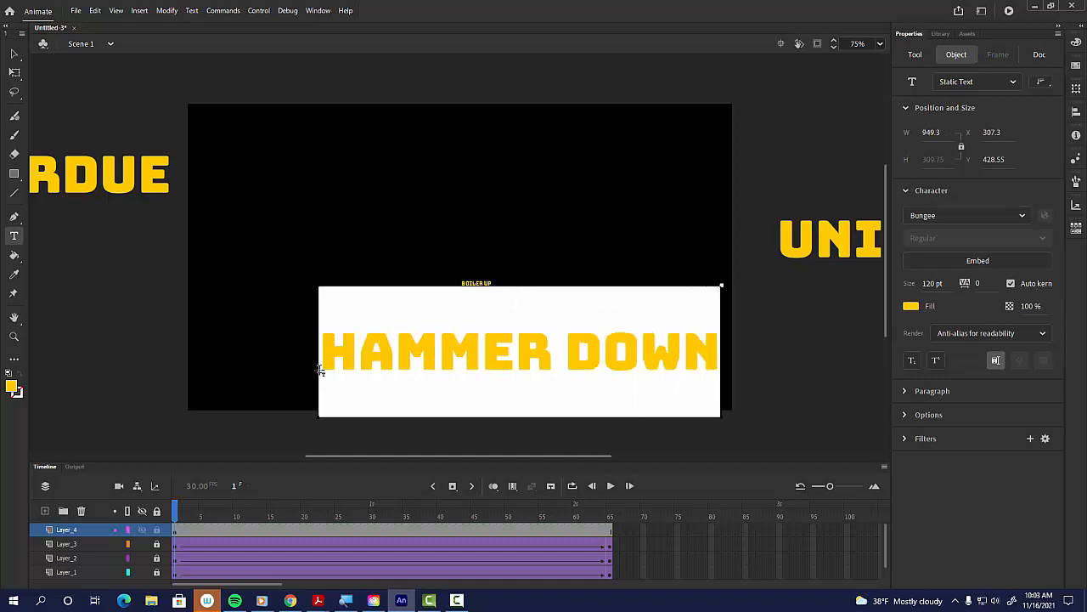
Move HAMMER DOWN to about X 174, Y 410 and convert it to a graphic symbol
left_click(13, 54)
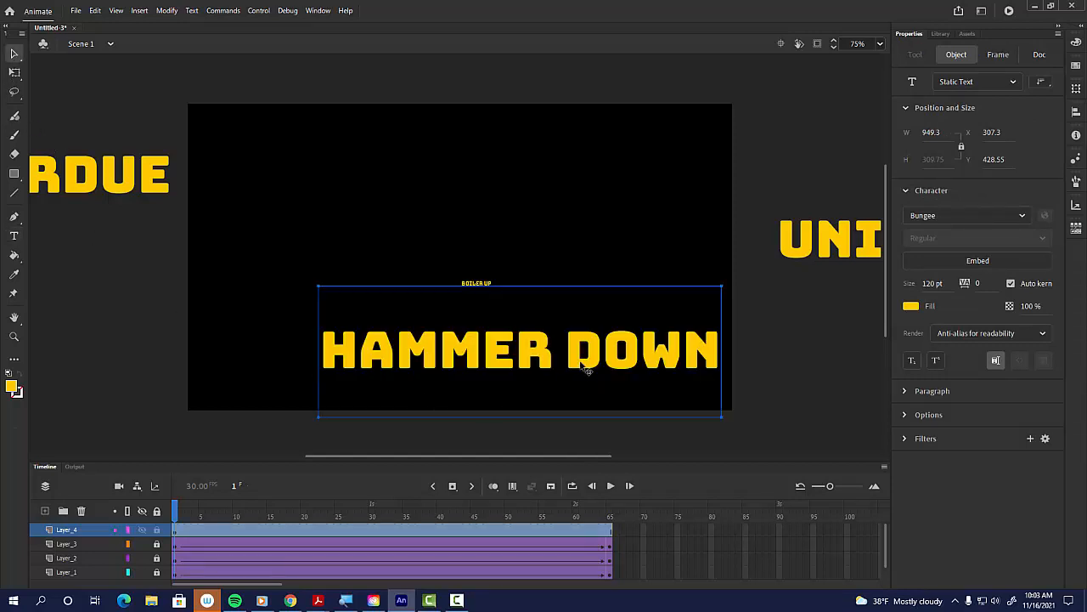
left_click_drag(586, 369, 530, 361)
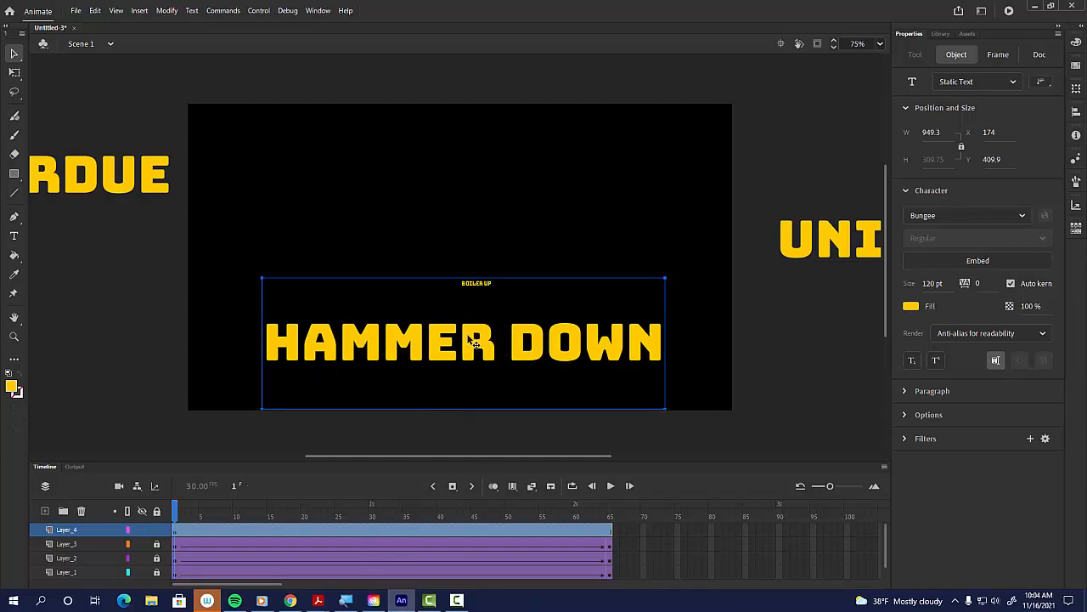
key("F8")
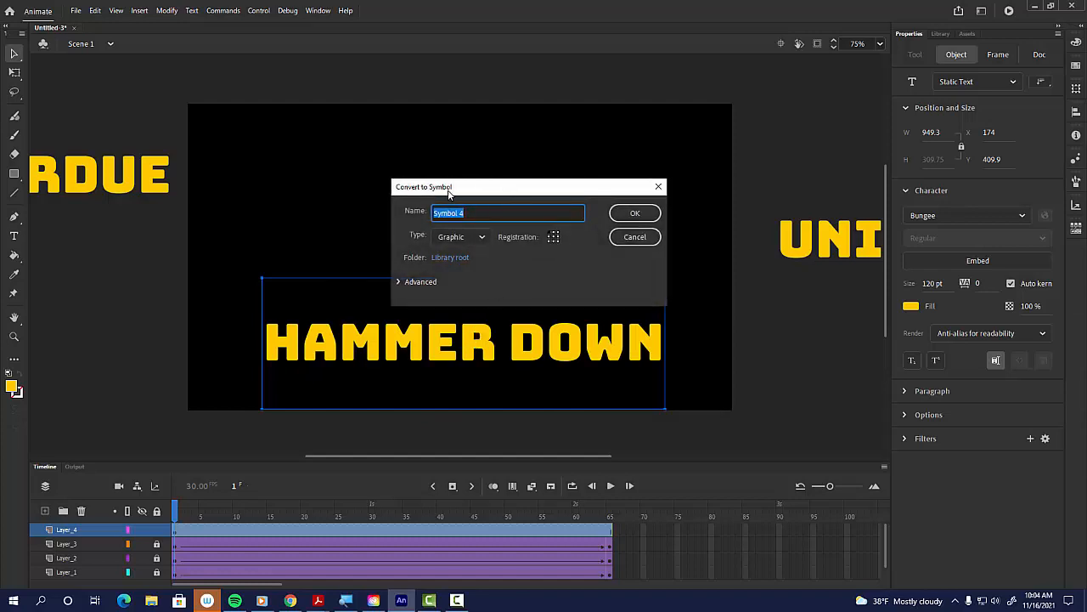
left_click(635, 212)
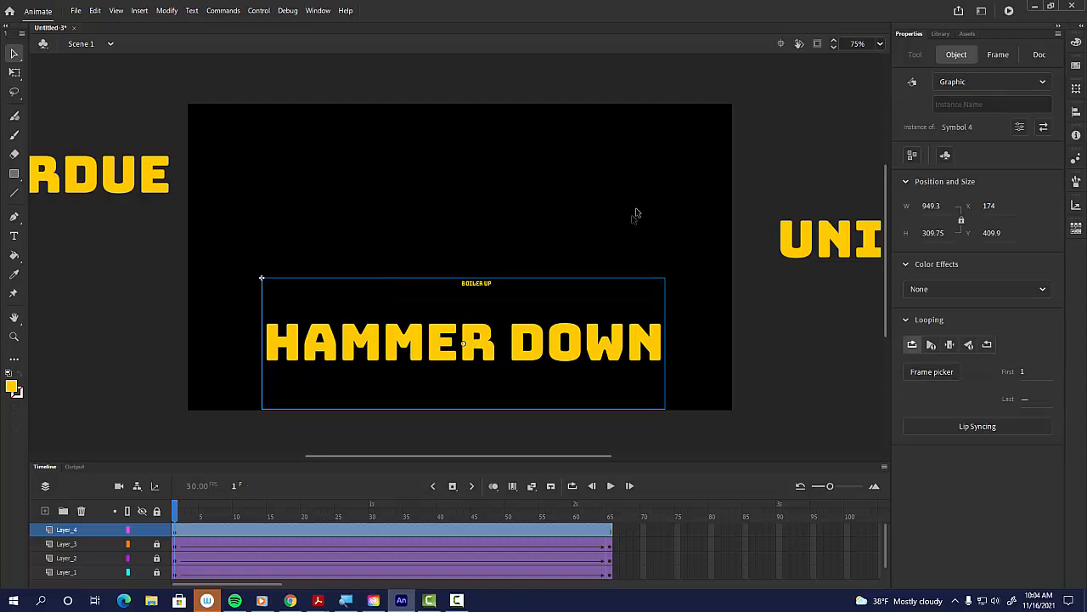
Create a classic tween on the HAMMER DOWN symbol and insert an ending keyframe at frame 65
right_click(530, 358)
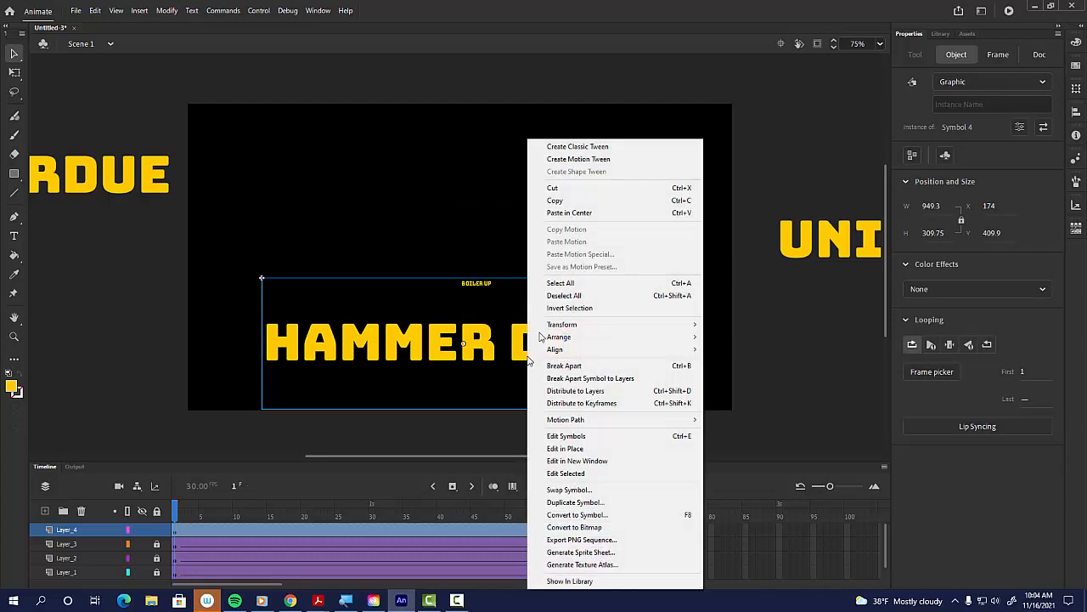
left_click(600, 147)
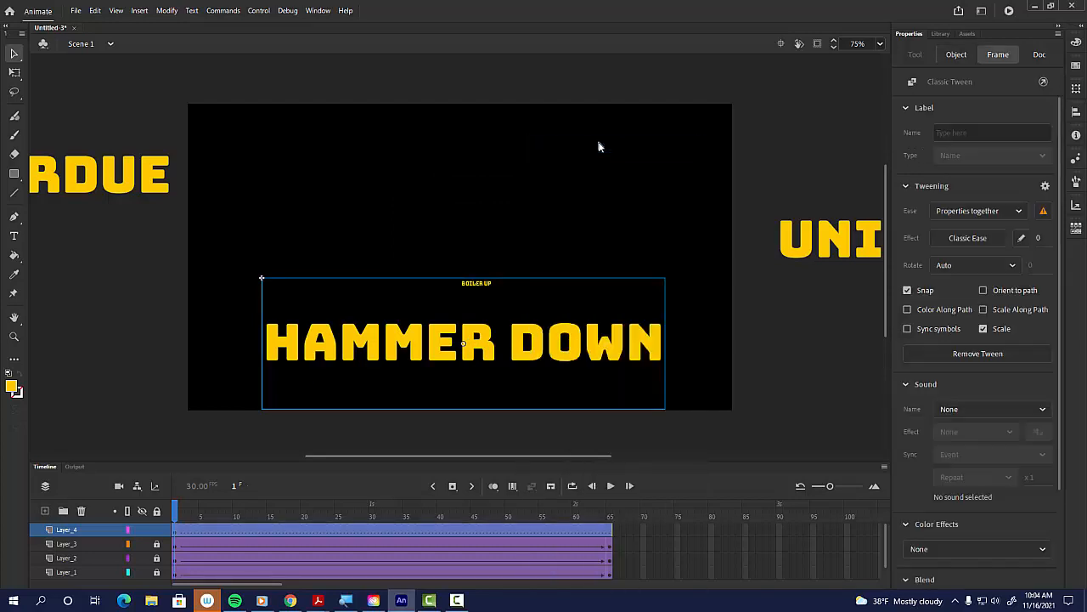
left_click(610, 536)
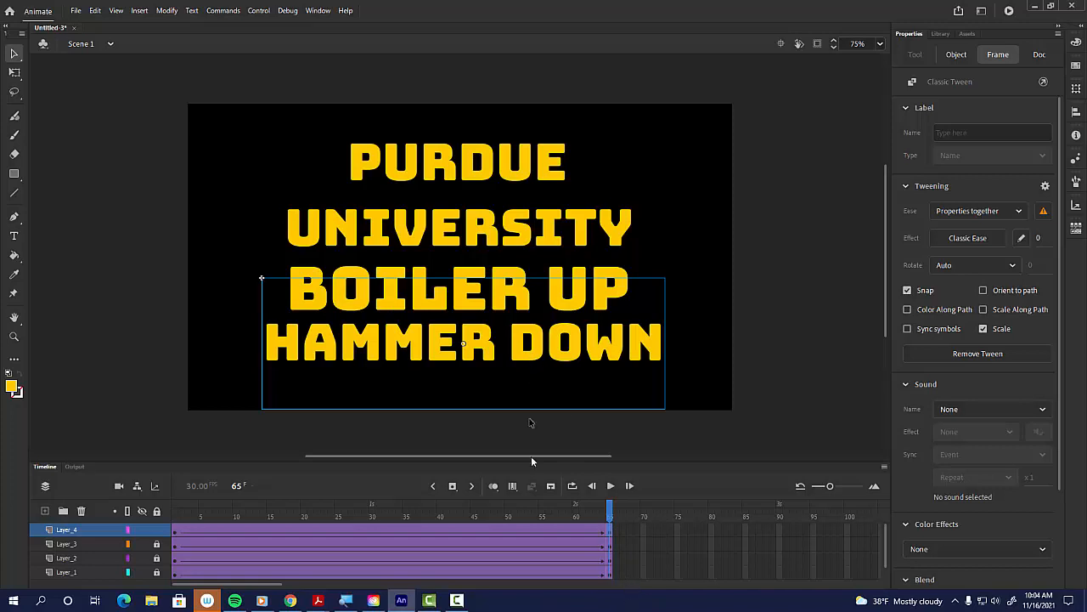
At frame 1, apply an Alpha color effect of 0% to the HAMMER DOWN symbol
left_click_drag(539, 520, 142, 530)
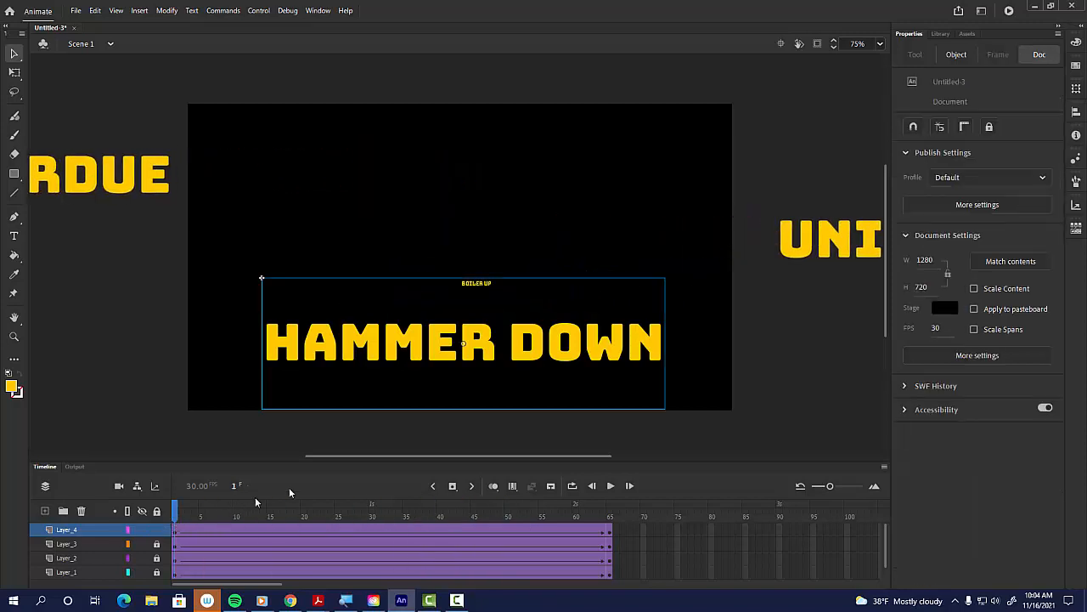
left_click(397, 355)
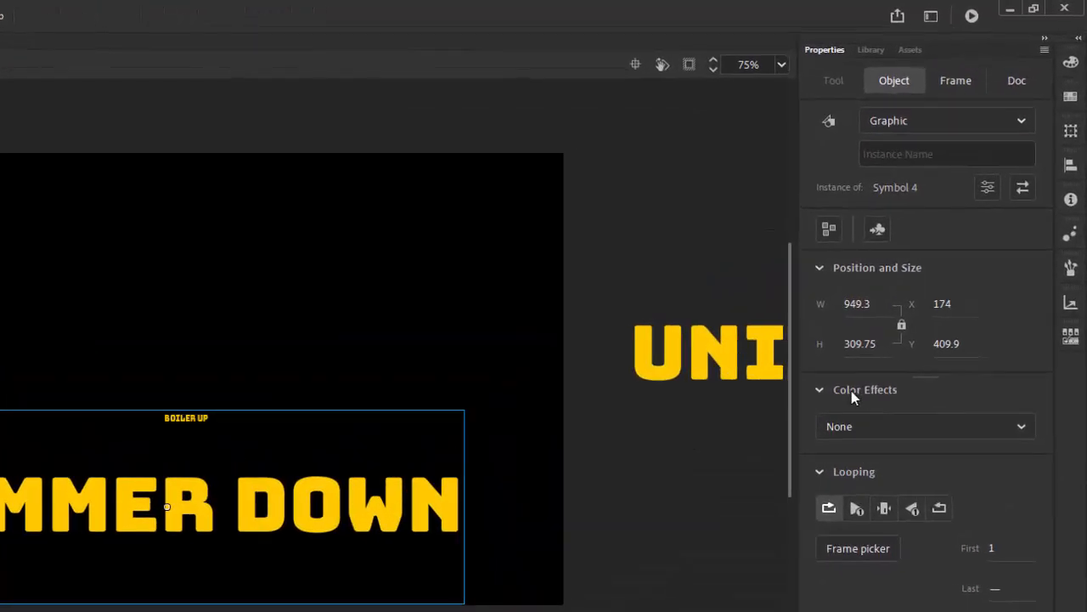
left_click(839, 425)
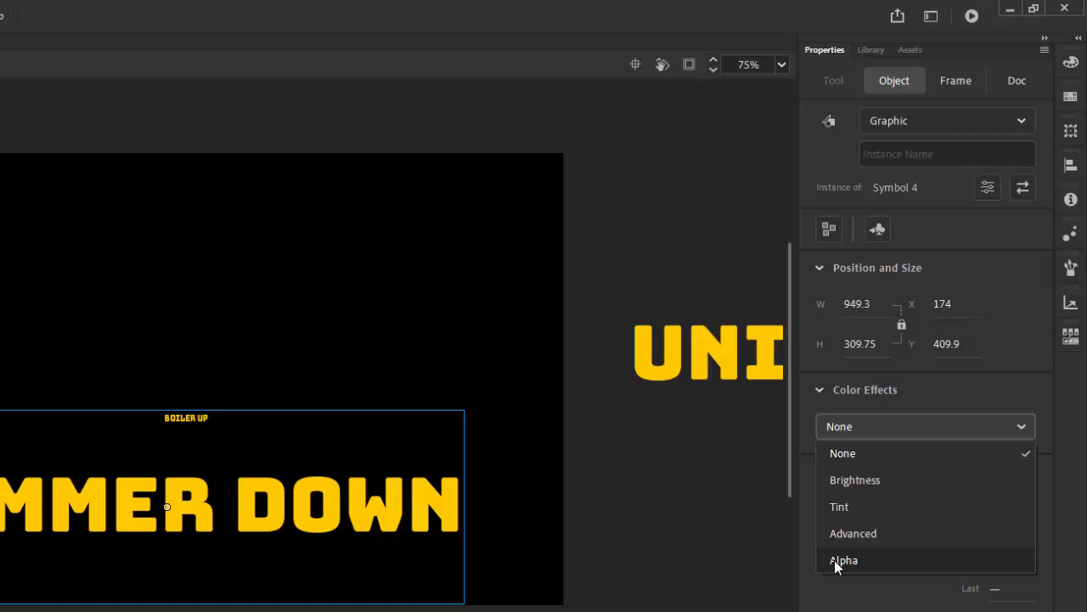
left_click(834, 560)
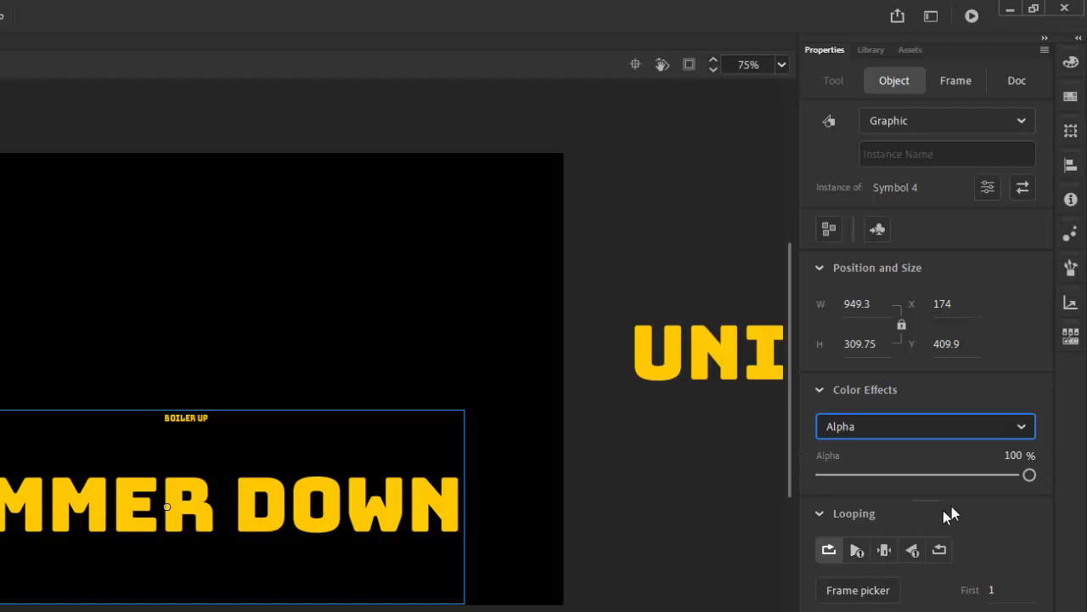
left_click_drag(1029, 475, 816, 478)
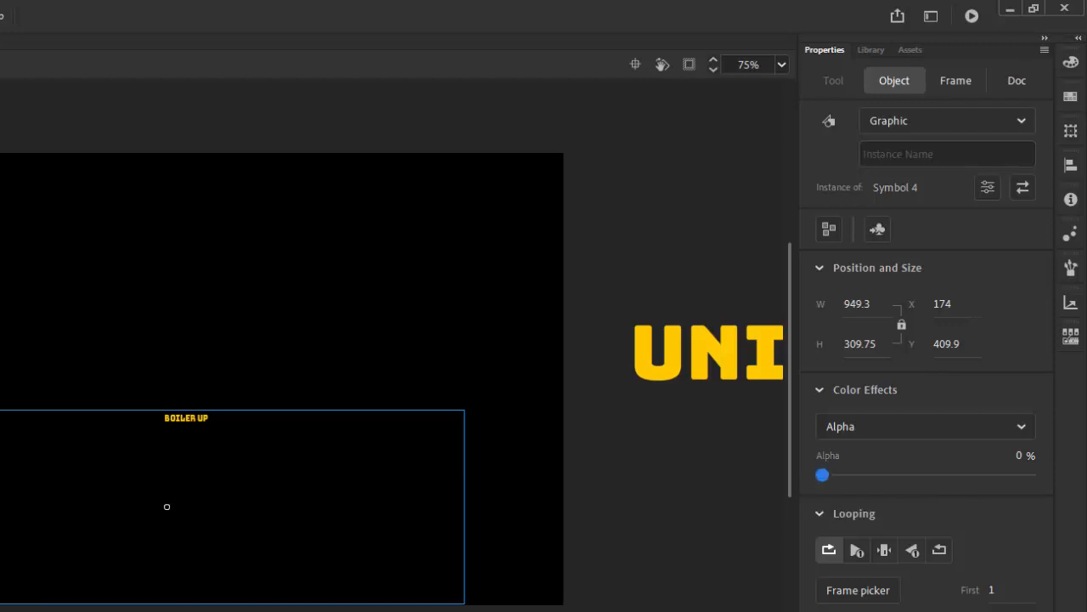
At frame 65, apply an Alpha color effect of 100% to the HAMMER DOWN symbol
key("Return")
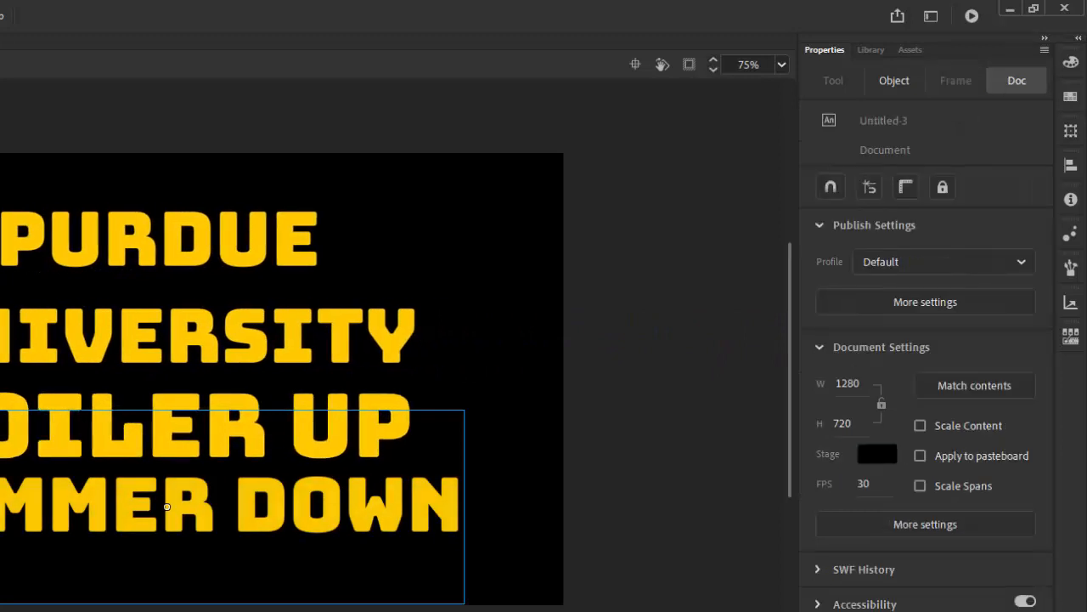
left_click(327, 534)
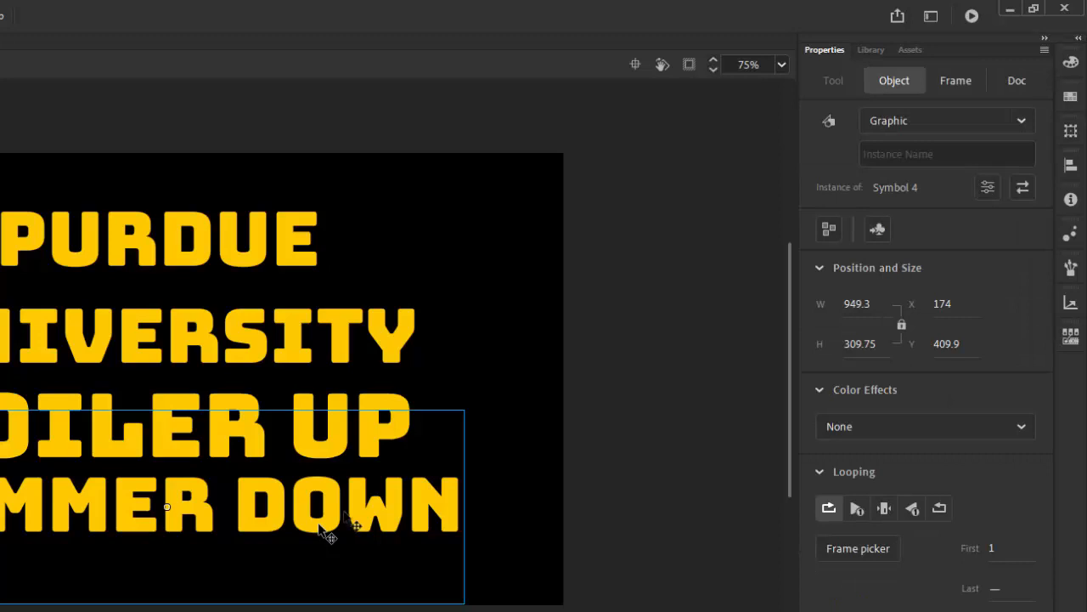
left_click(842, 426)
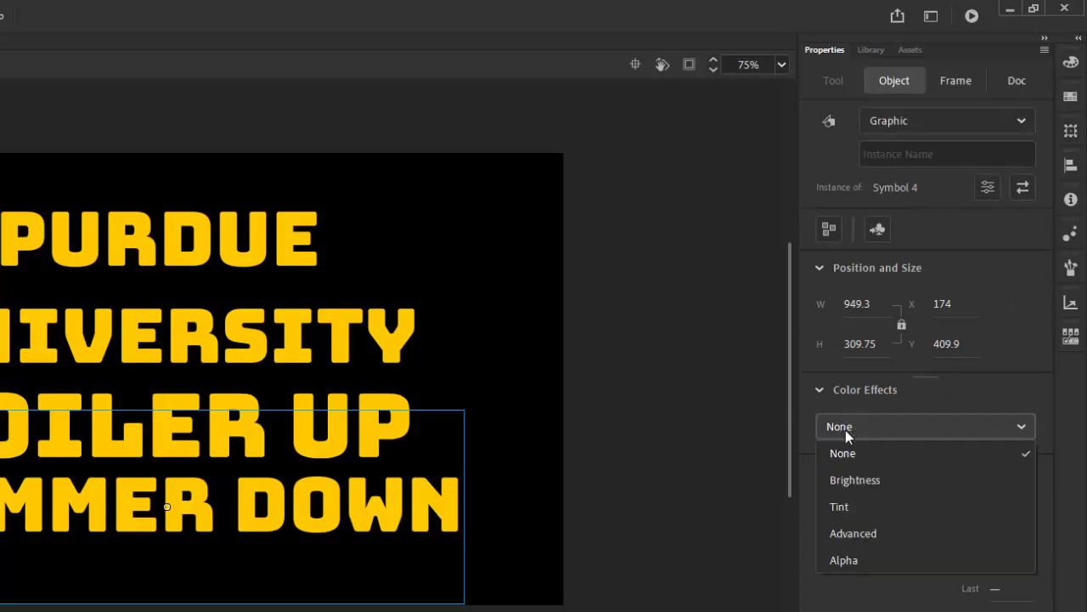
left_click(839, 559)
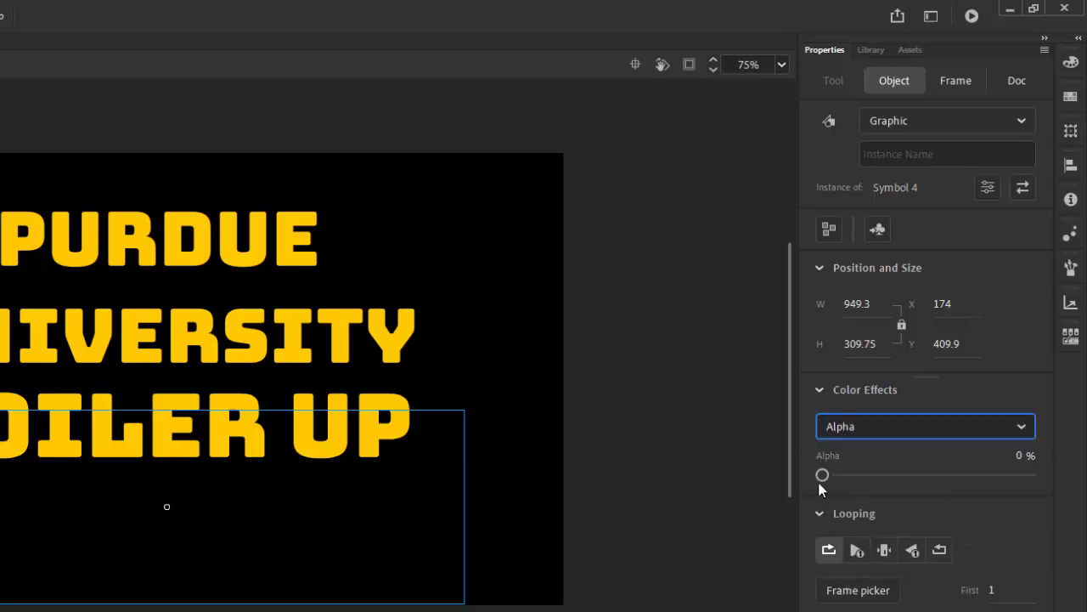
left_click_drag(820, 483, 1049, 483)
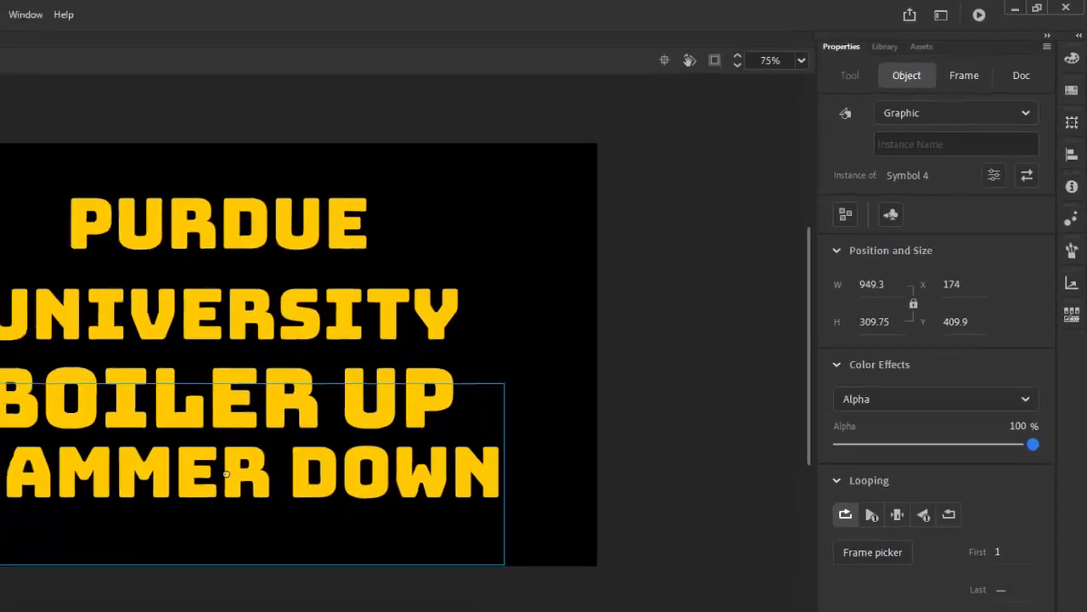
Play and scrub the full animation between frames 1 and 65 to review all four text tweens
left_click(175, 515)
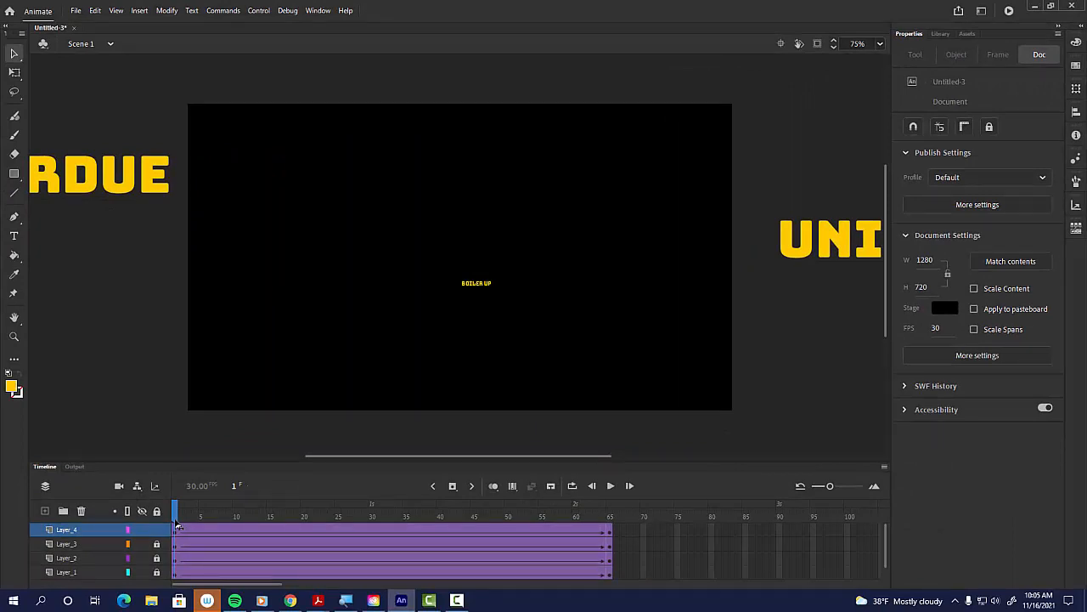
left_click(611, 574)
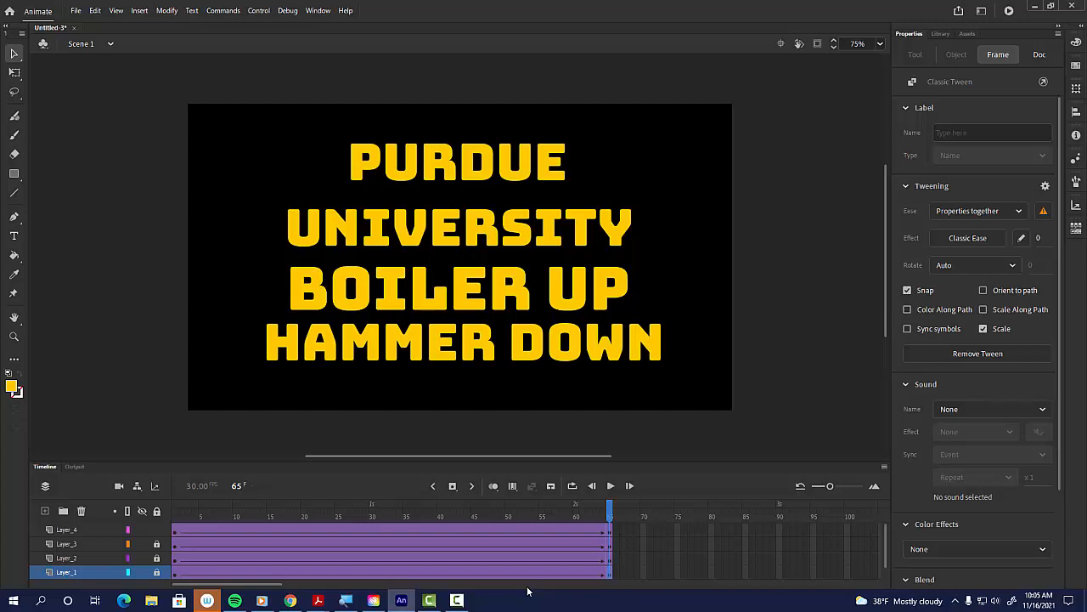
key("Return")
key("Return")
key("Return")
key("Return")
key("Return")
left_click(192, 504)
left_click_drag(194, 504, 670, 554)
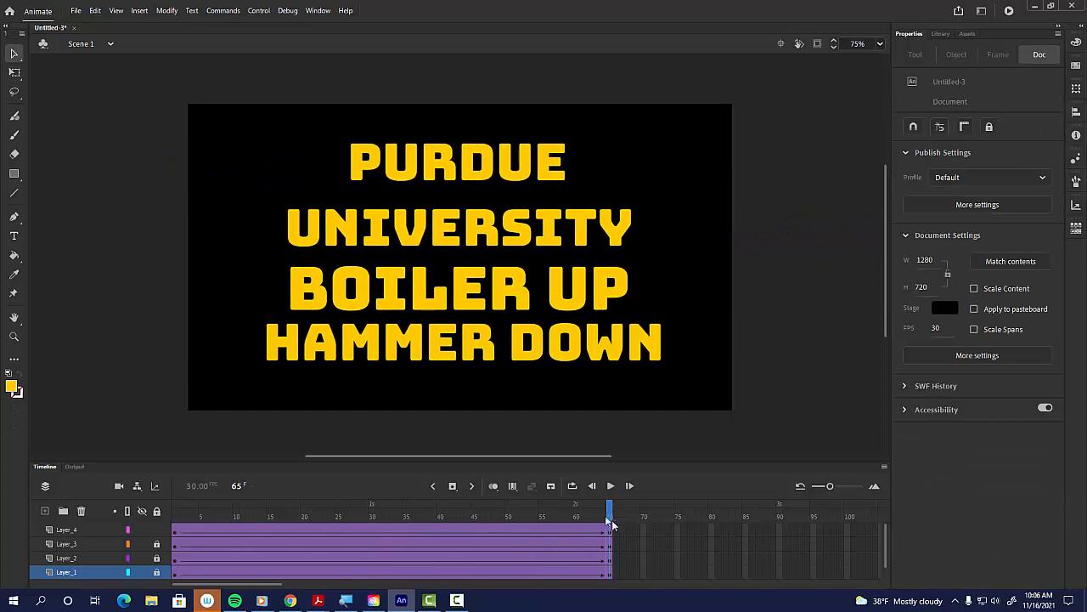
left_click_drag(610, 518, 176, 600)
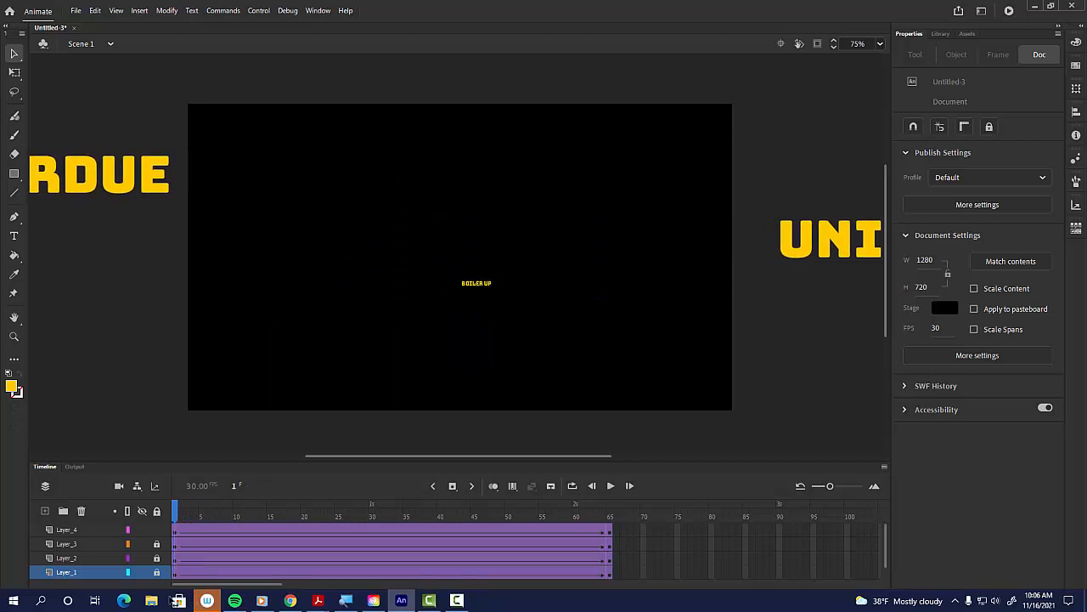
key("Return")
key("Return")
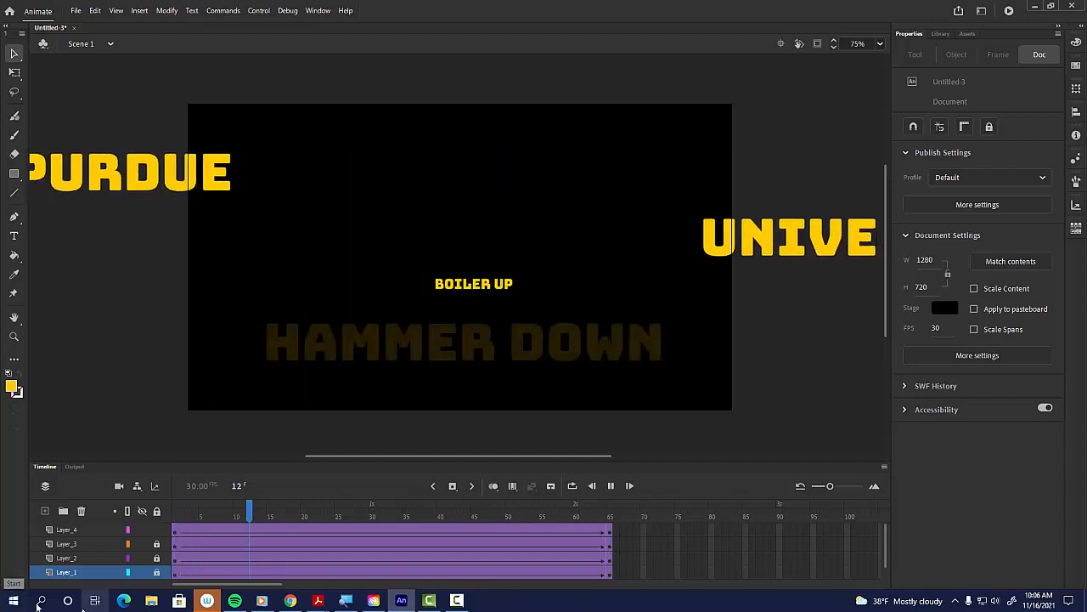